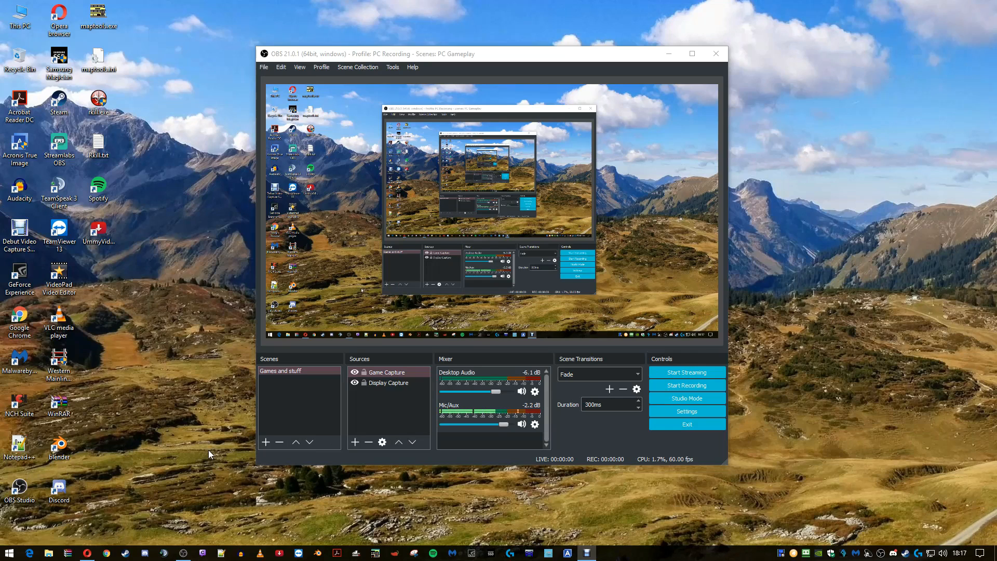
Step: Open the name of the "Games and stuff" scene for editing and confirm the same name
left_click(266, 372)
right_click(320, 367)
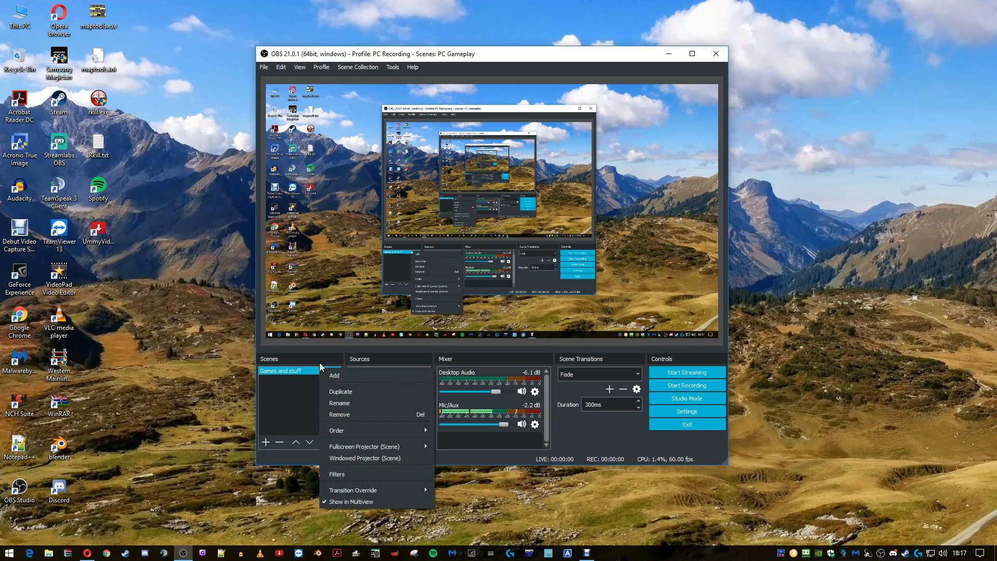
left_click(343, 403)
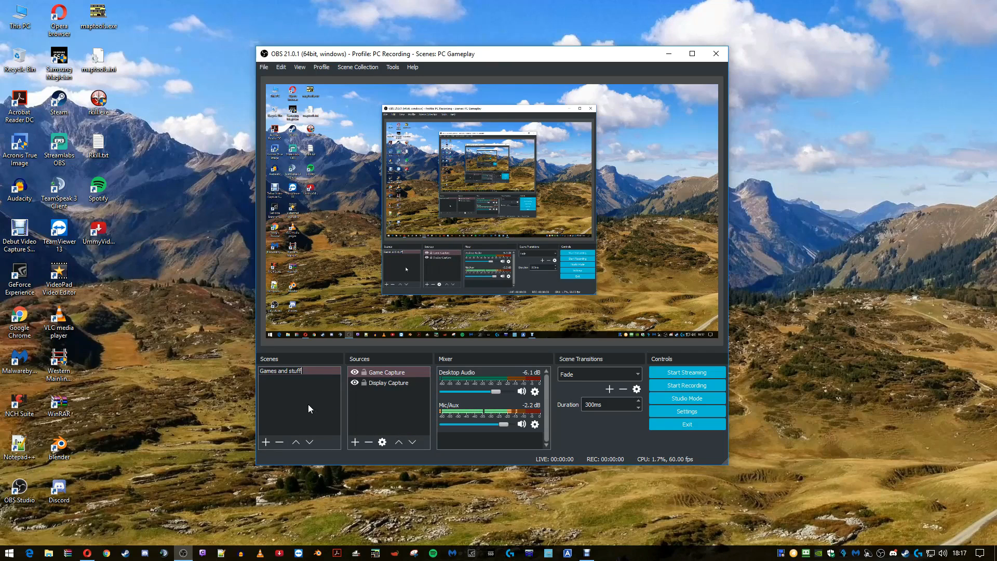
key("Return")
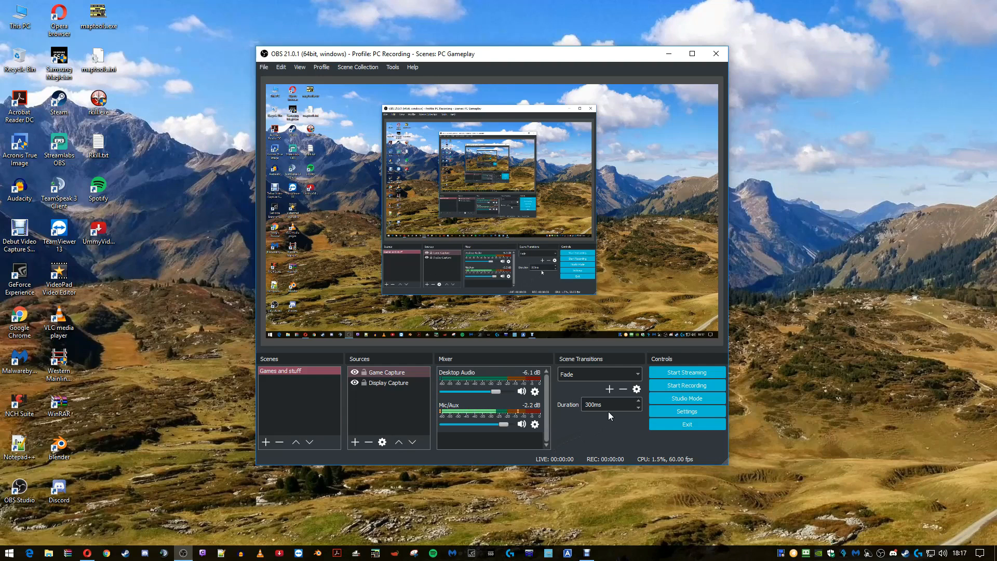
Step: Set the interface theme to Default in the general settings and accept the change
left_click(656, 413)
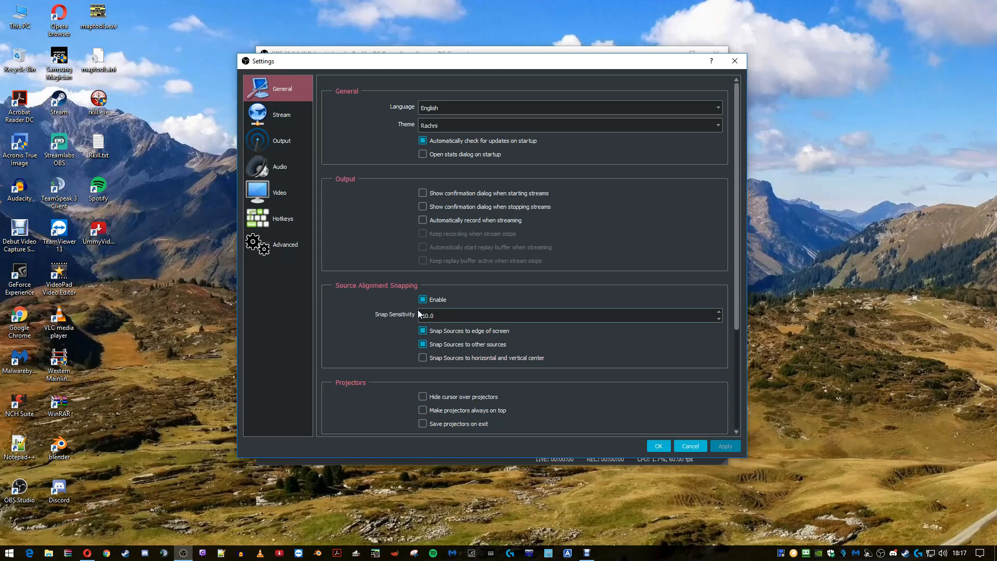
left_click(487, 128)
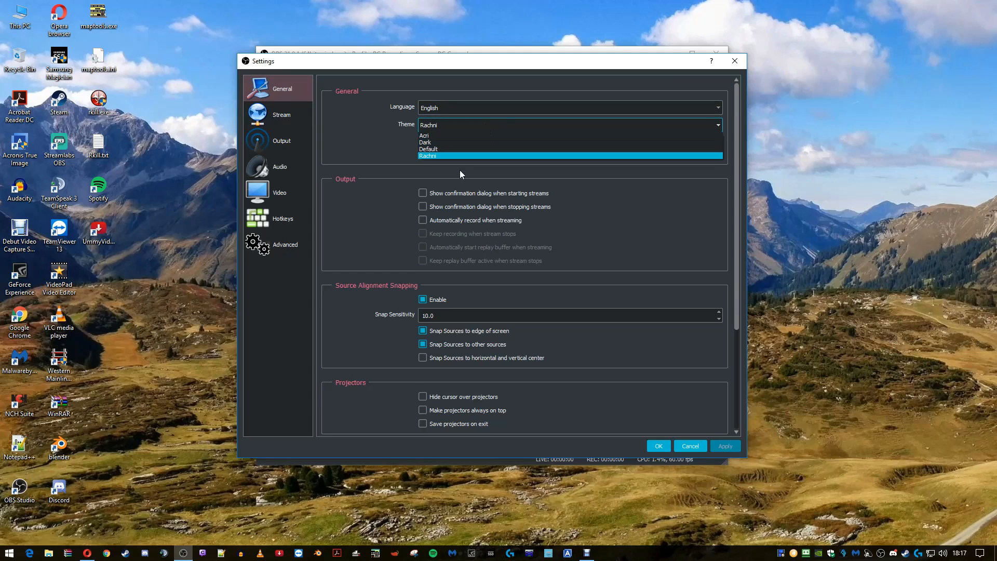
left_click(430, 149)
left_click(638, 444)
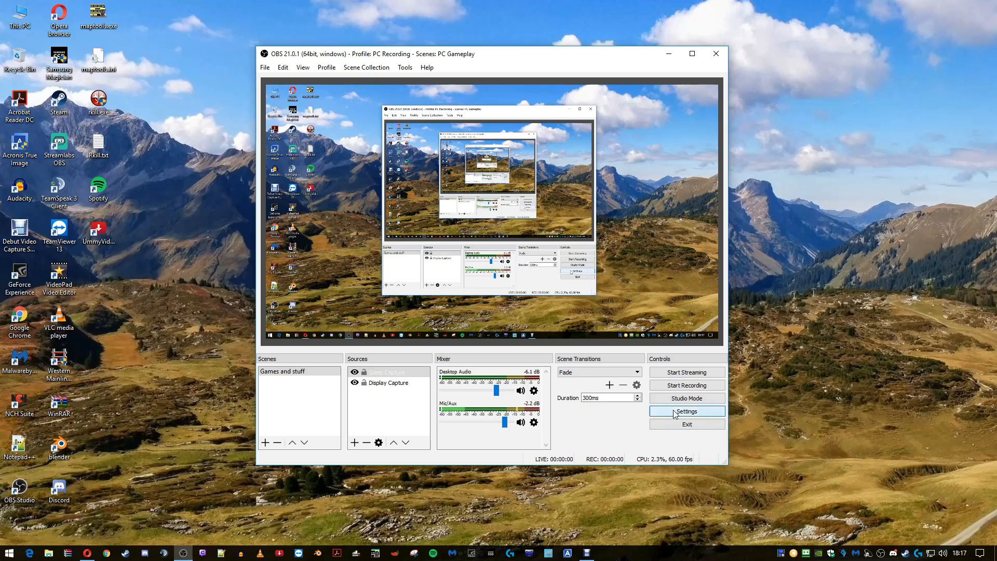
Step: Reopen the general settings and set the interface theme to Acri
left_click(674, 413)
left_click(436, 108)
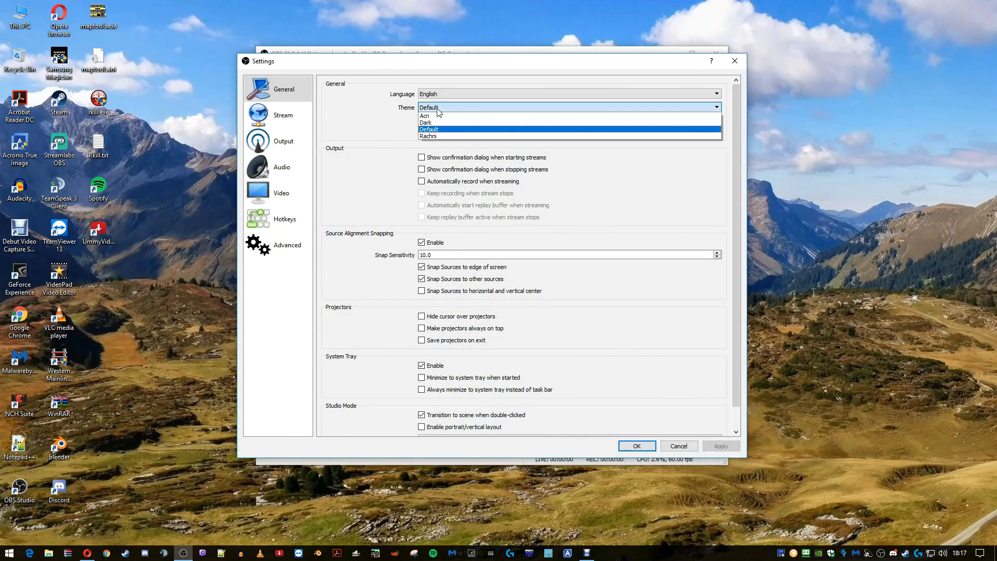
left_click(445, 115)
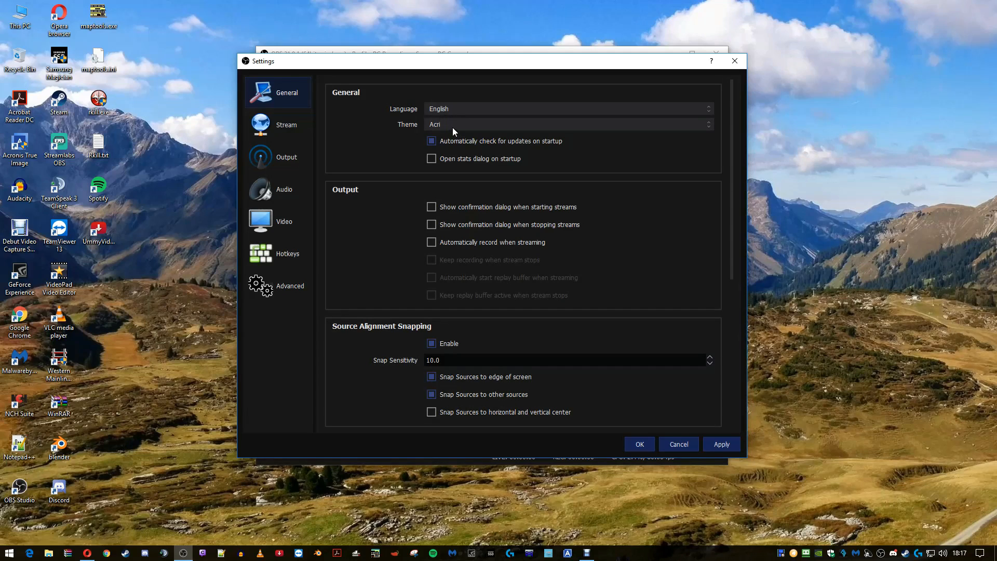
Step: Set the interface theme to Rachni and apply the change
left_click(495, 128)
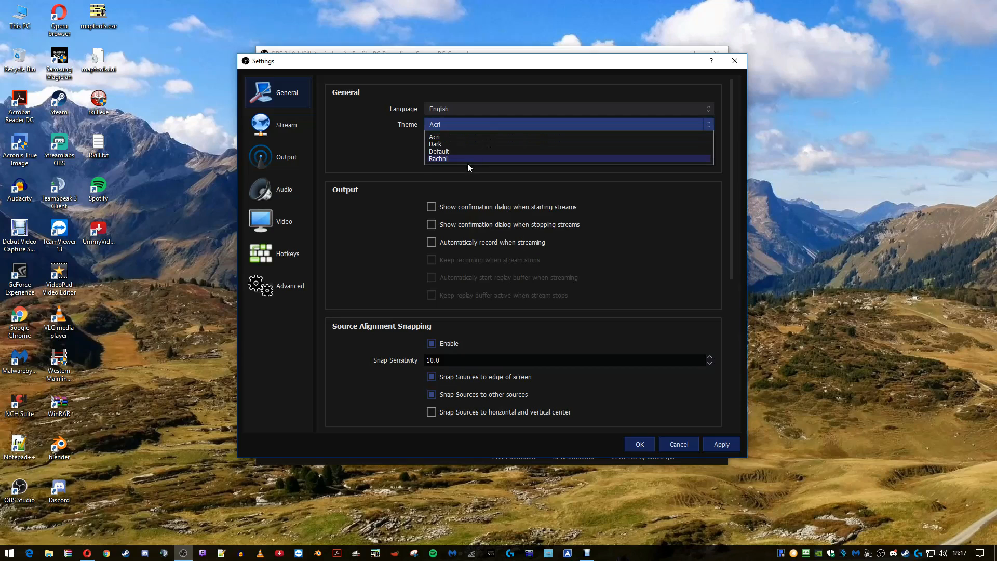
left_click(459, 162)
left_click(481, 124)
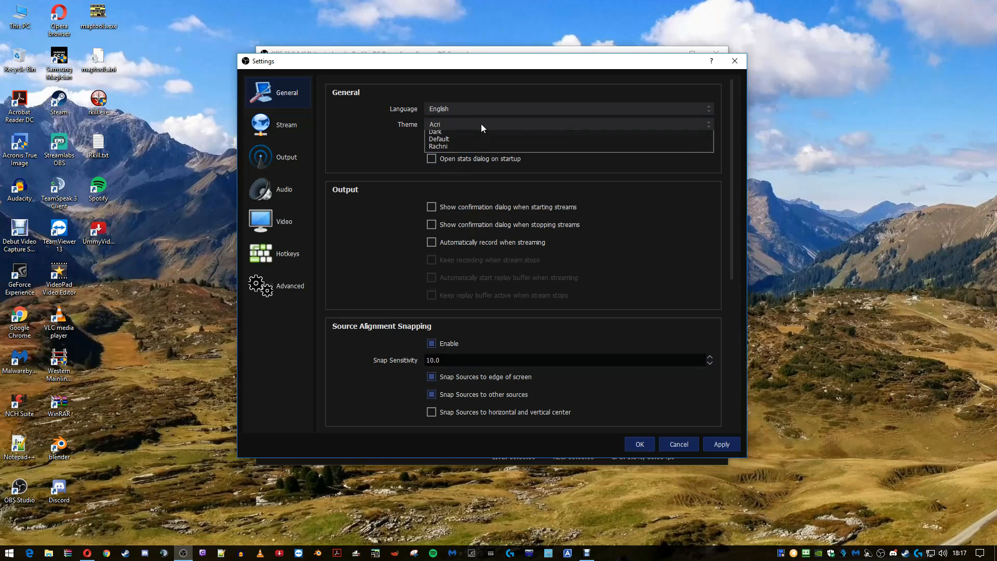
left_click(440, 159)
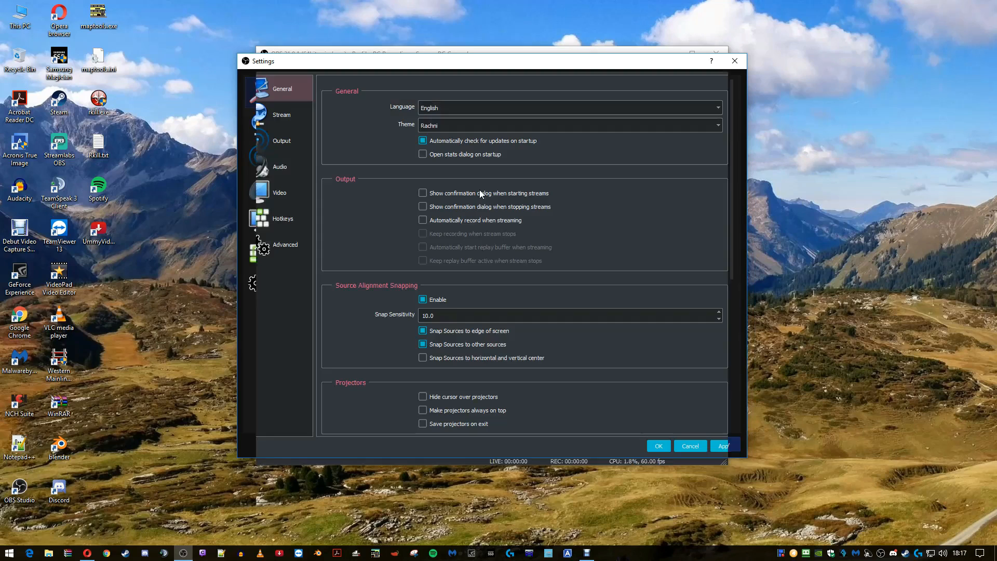
left_click(728, 447)
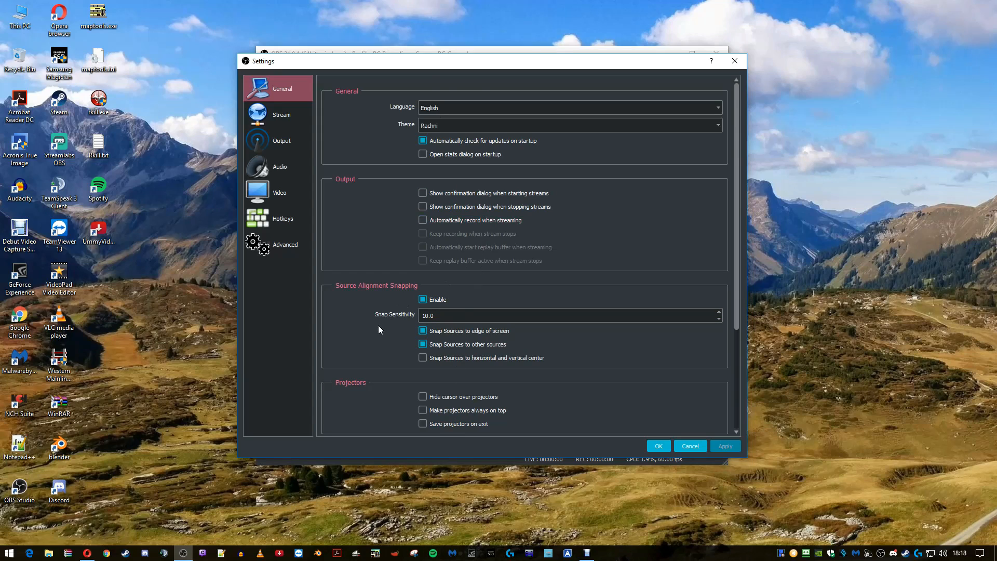
Step: Review the remaining general settings and the stream settings
scroll(379, 324, "down", 3)
scroll(380, 326, "down", 2)
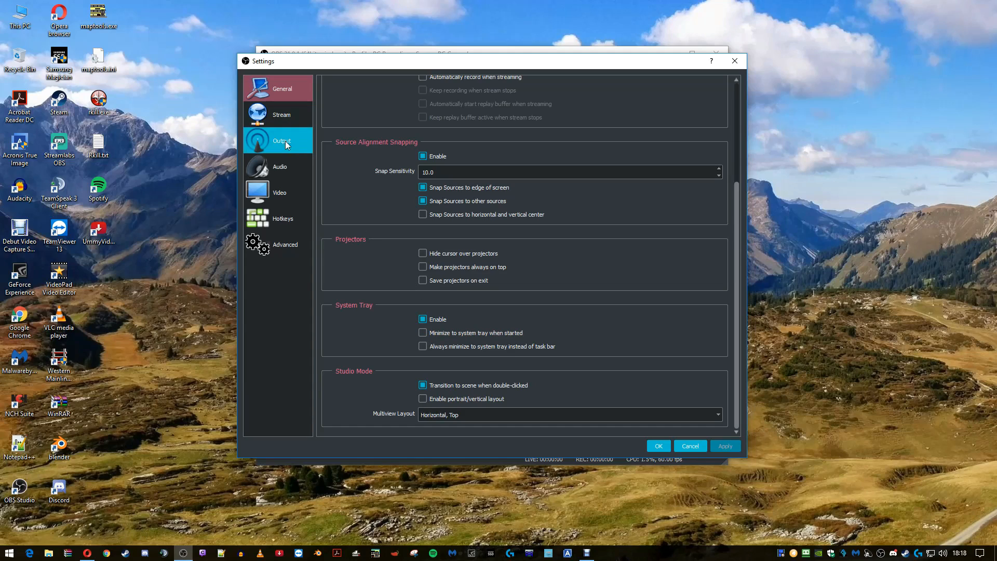
left_click(283, 114)
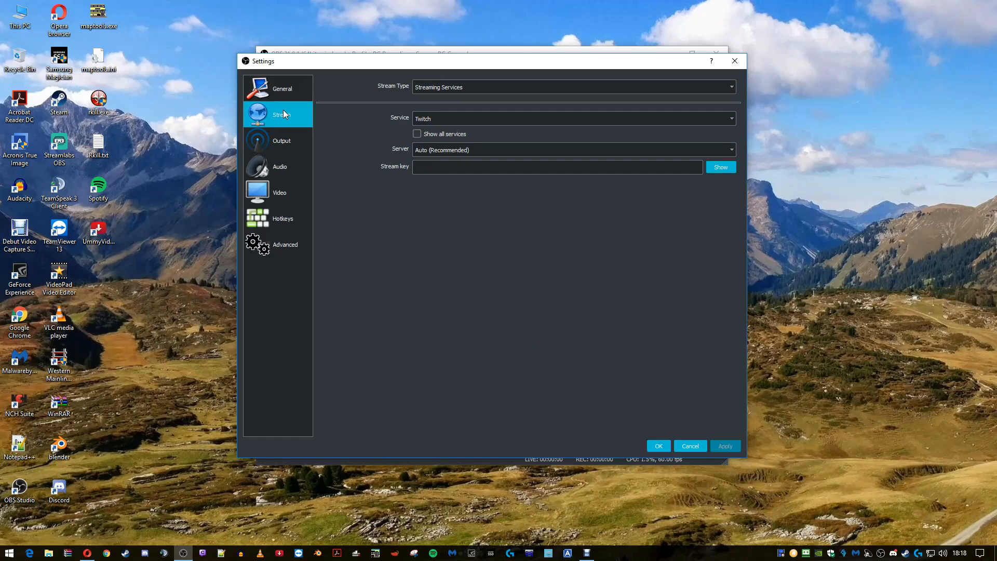
Step: In the output settings, switch the output mode to Simple and back to Advanced
left_click(283, 144)
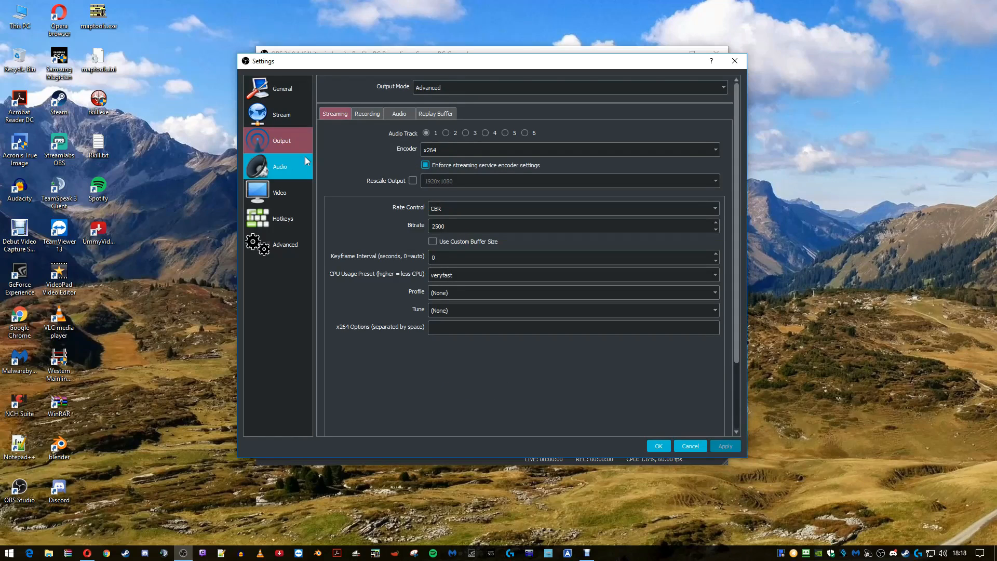
left_click(529, 89)
left_click(523, 99)
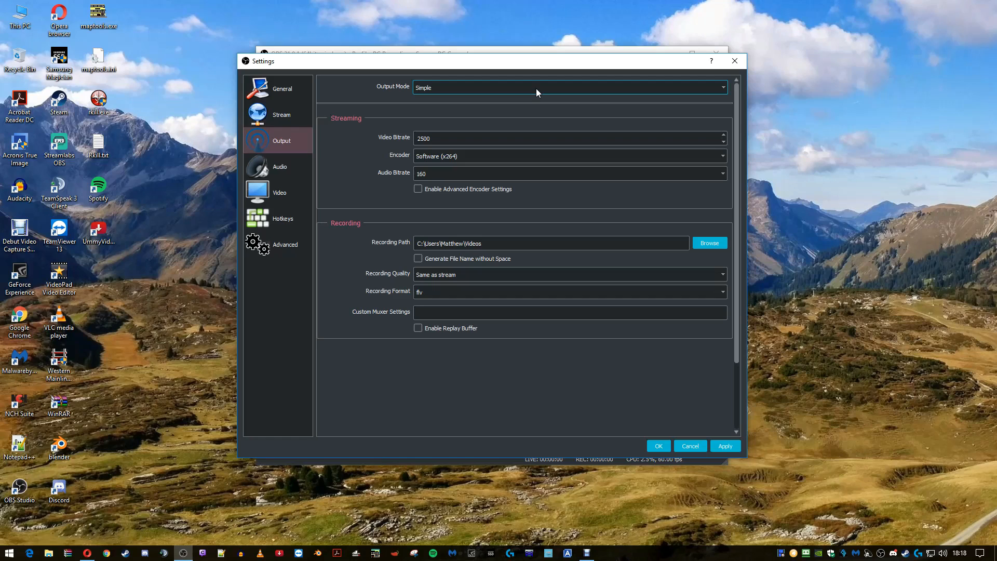
left_click(536, 88)
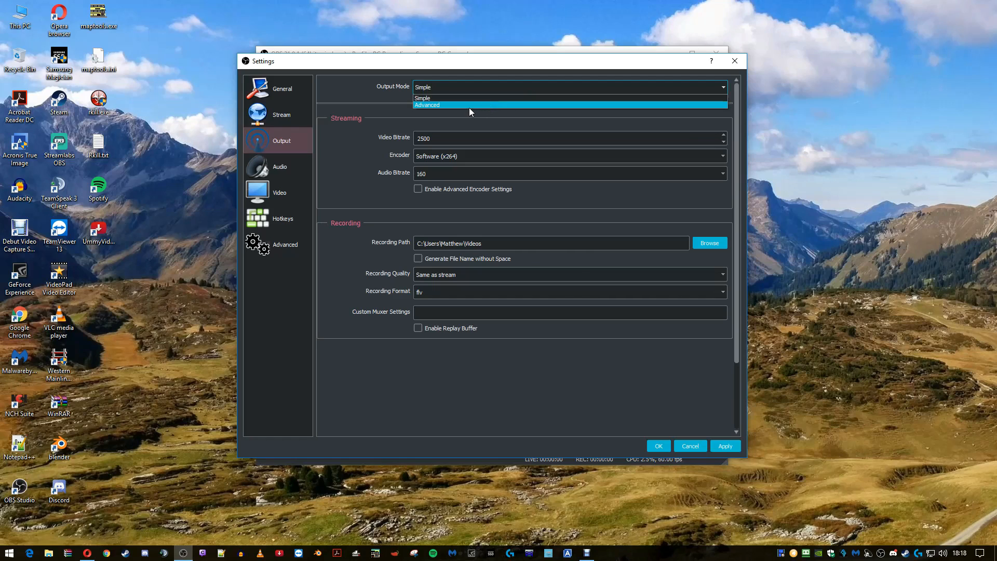
left_click(469, 105)
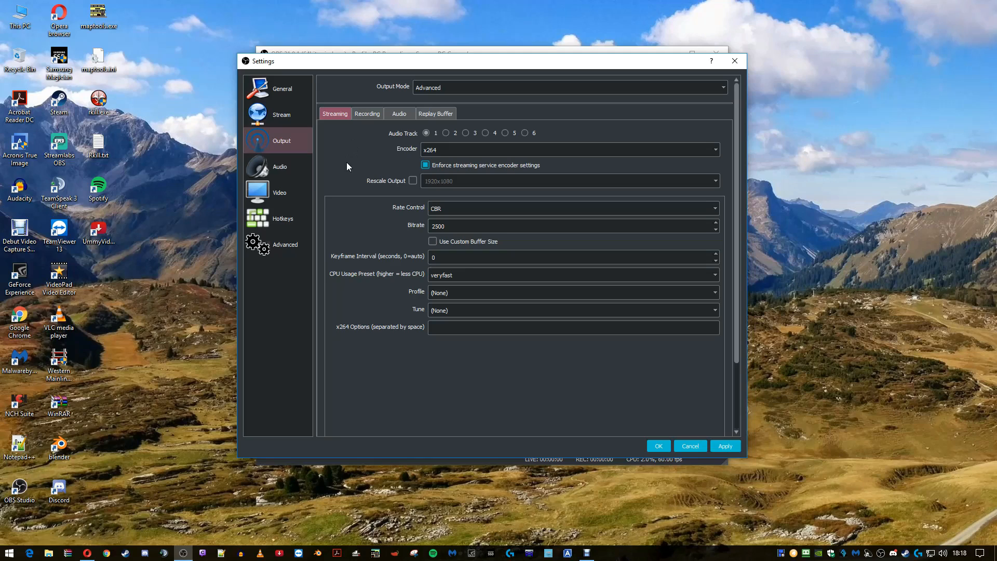
Step: Show the recording output settings, check the folder selection for the recording path, and cancel it
left_click(369, 107)
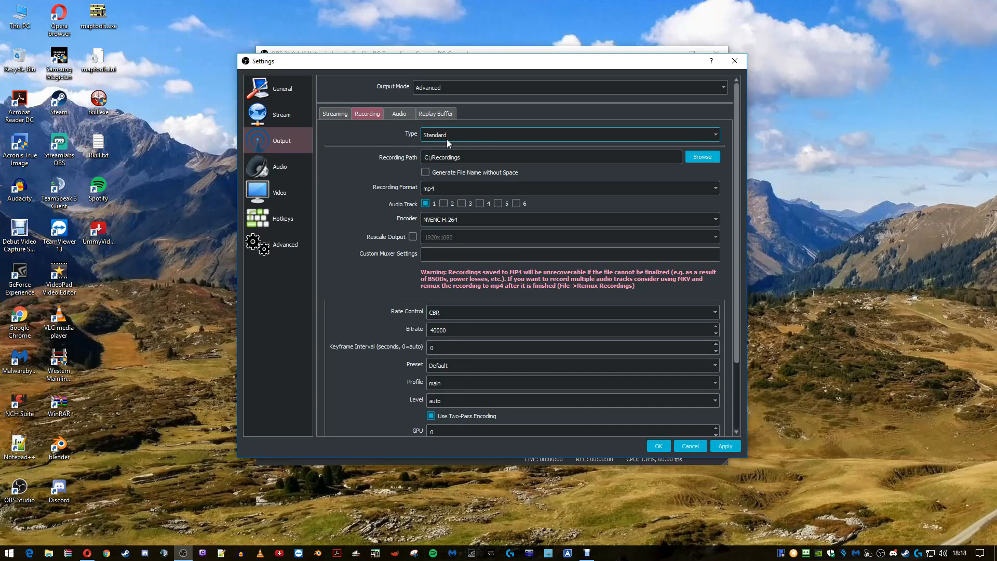
left_click(706, 158)
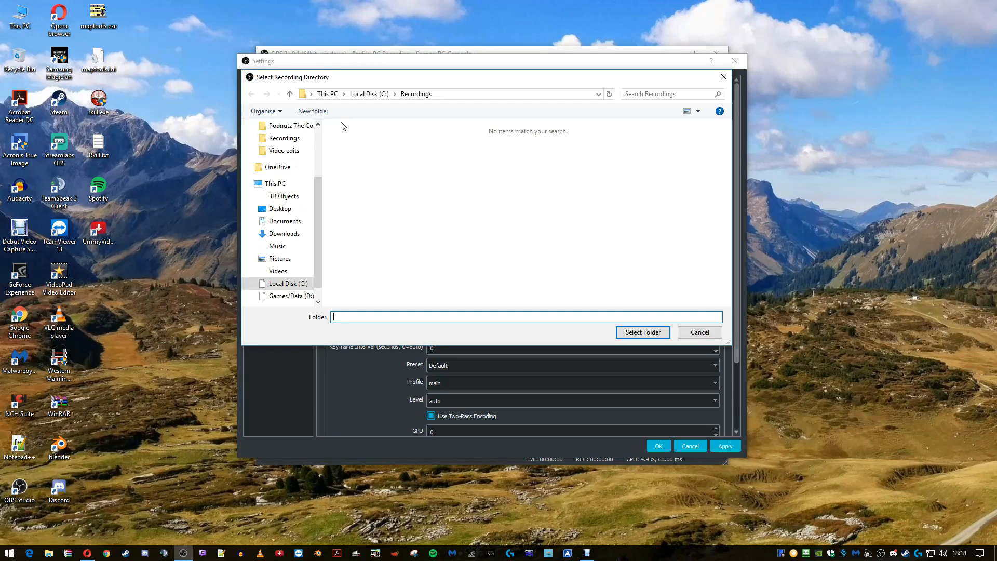
left_click(692, 332)
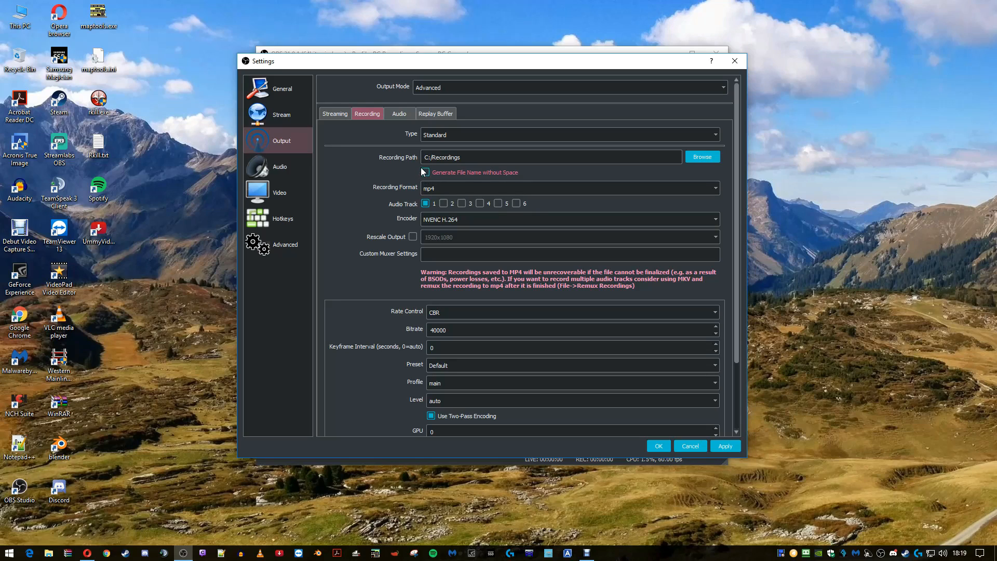
Step: Choose mp4 as the recording format
left_click(449, 188)
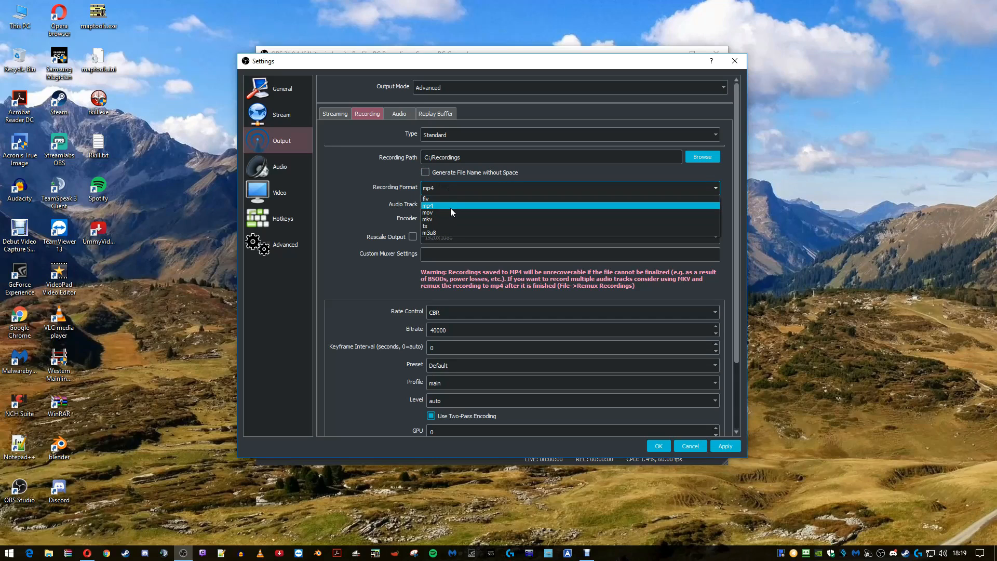
left_click(450, 208)
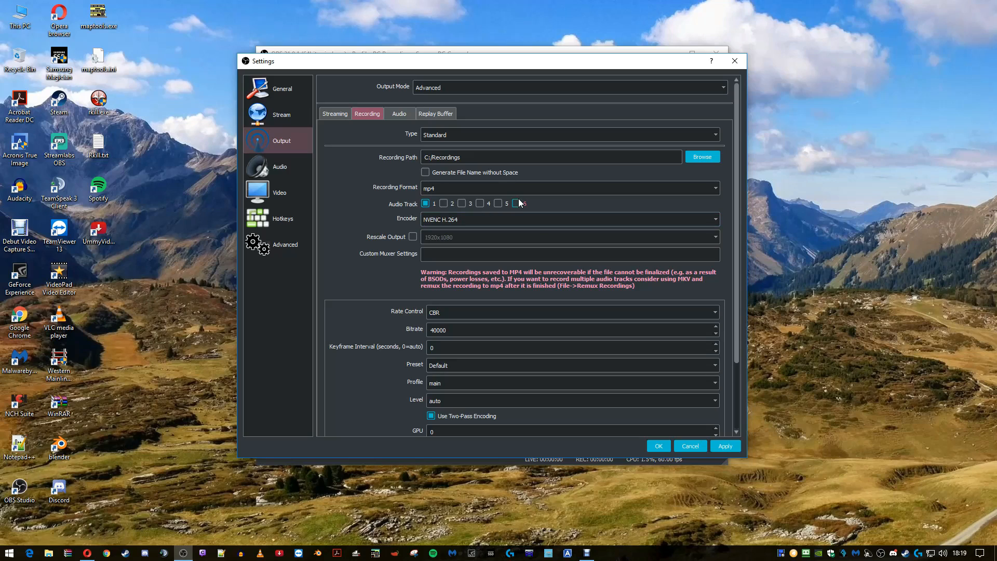
left_click(593, 254)
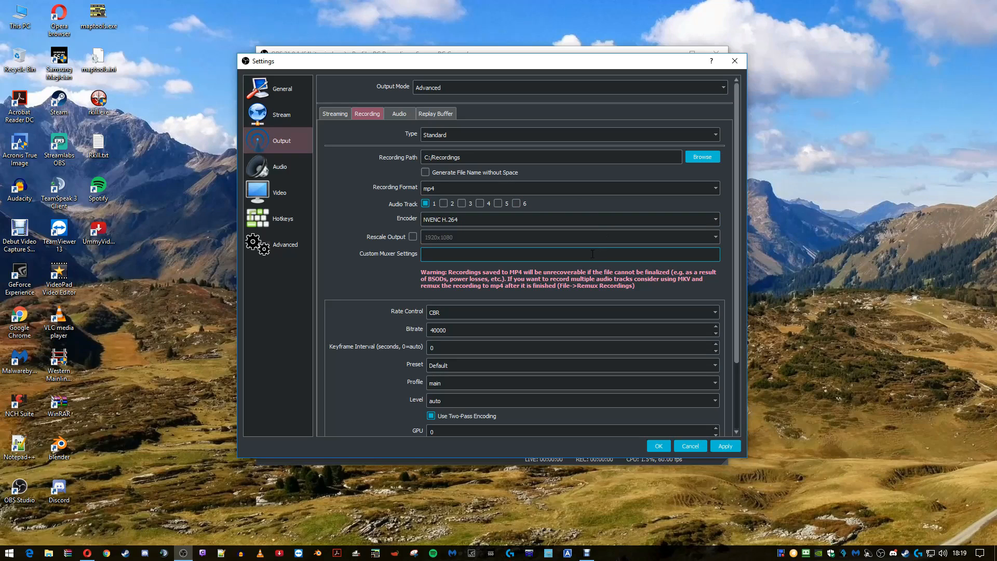
Step: Choose NVENC H.264 as the recording encoder
left_click(622, 223)
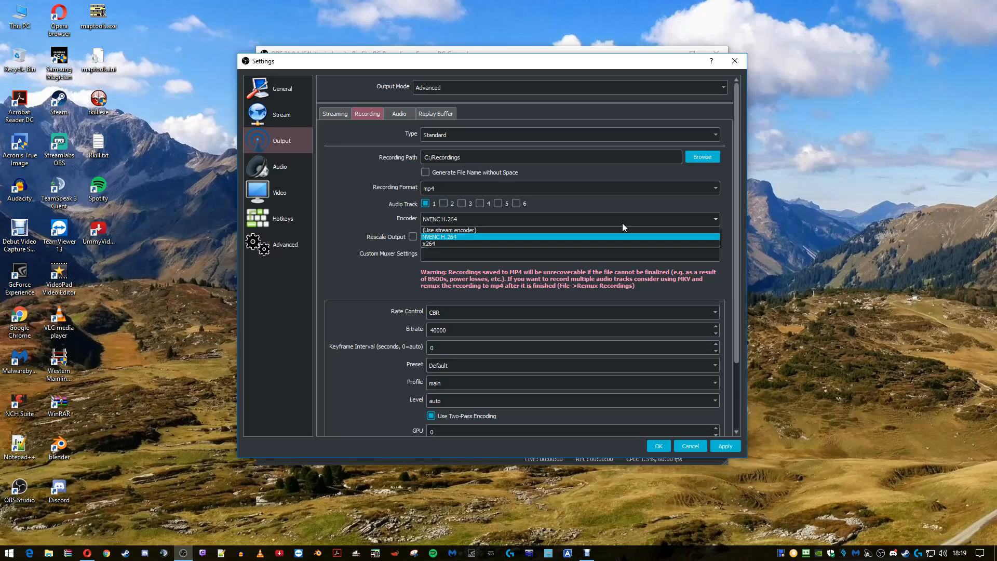
left_click(534, 237)
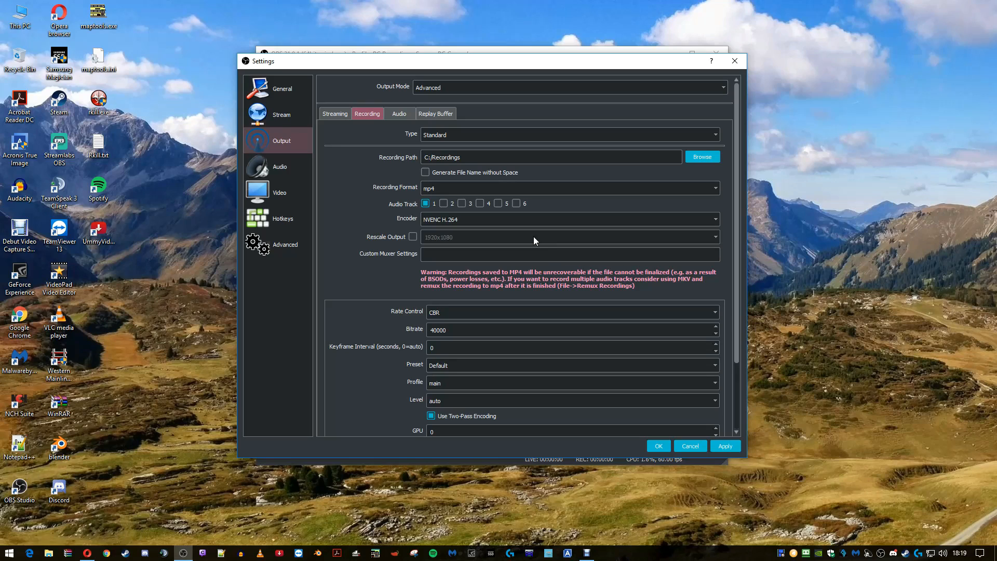
left_click(556, 217)
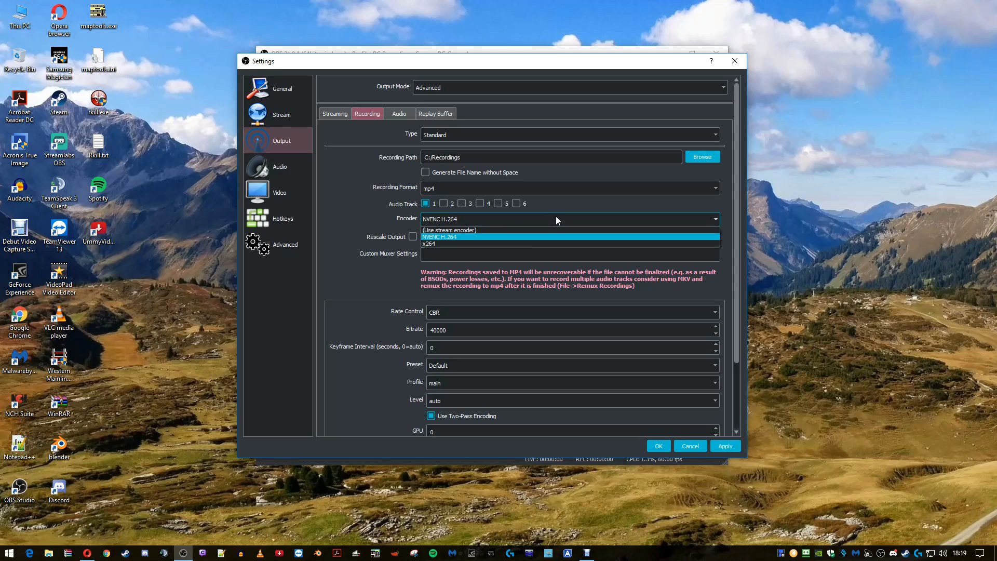
left_click(493, 238)
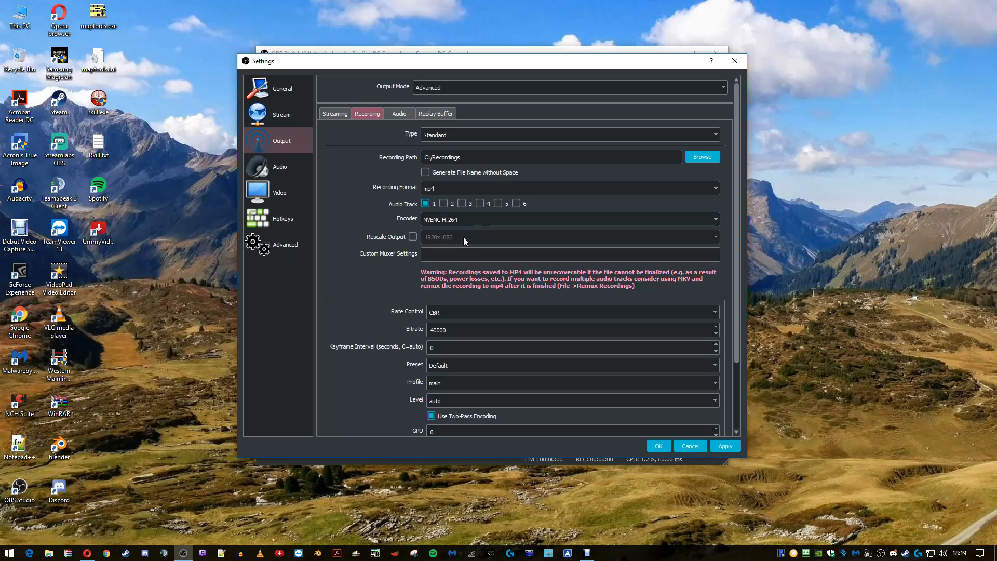
left_click(423, 255)
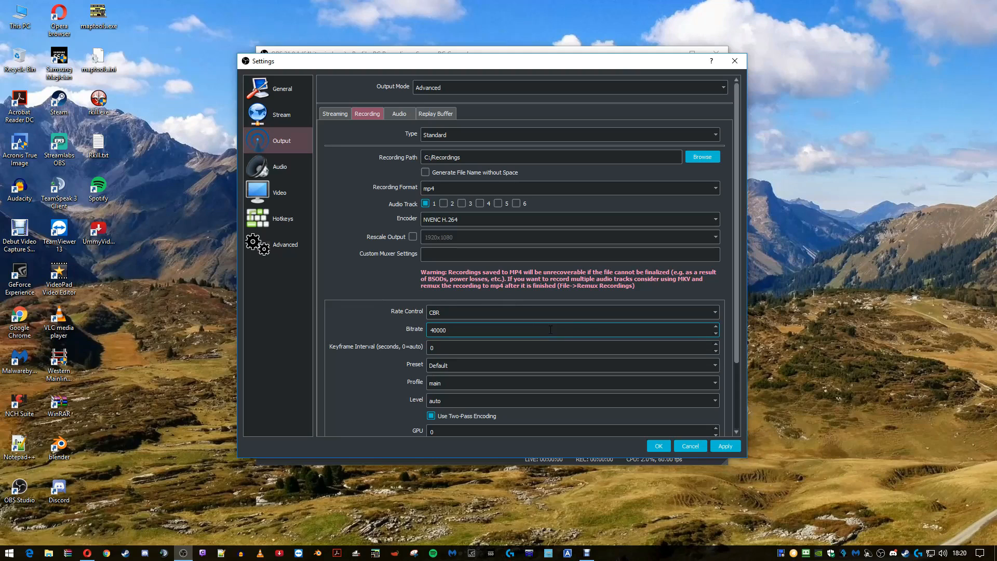
Step: Keep the recording rate control at CBR and review the remaining encoder options down to GPU and B-frames
left_click(572, 316)
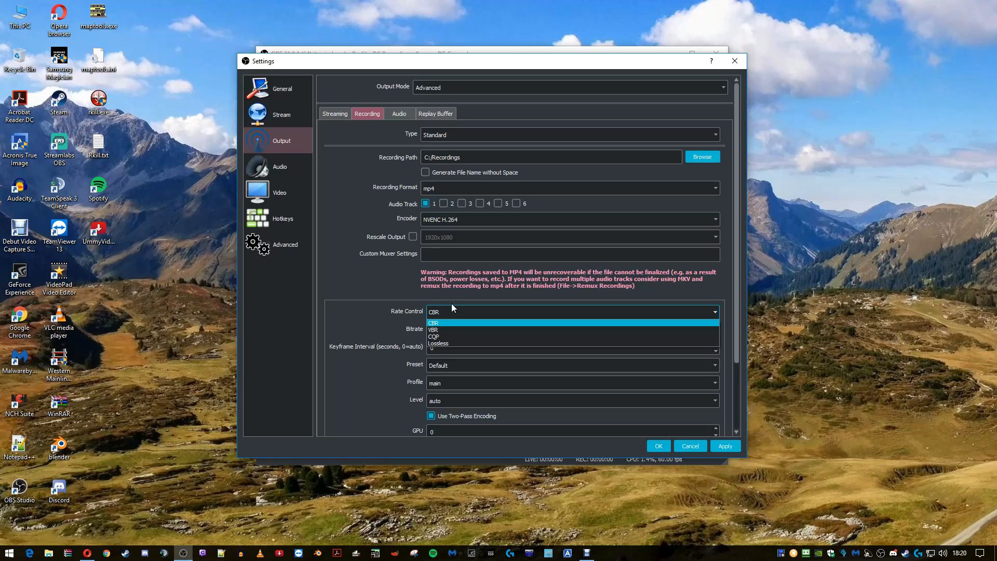
left_click(484, 313)
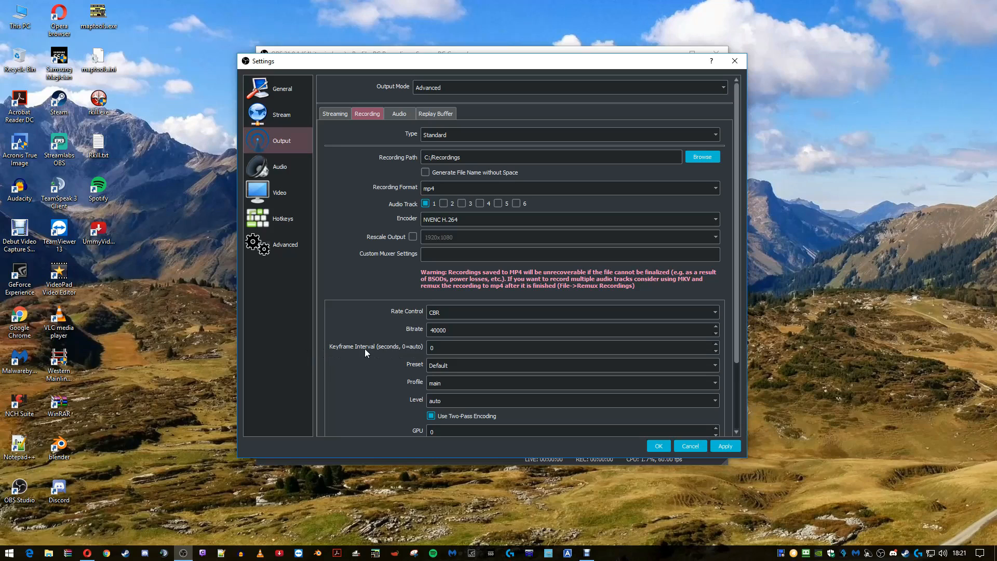
scroll(364, 348, "down", 1)
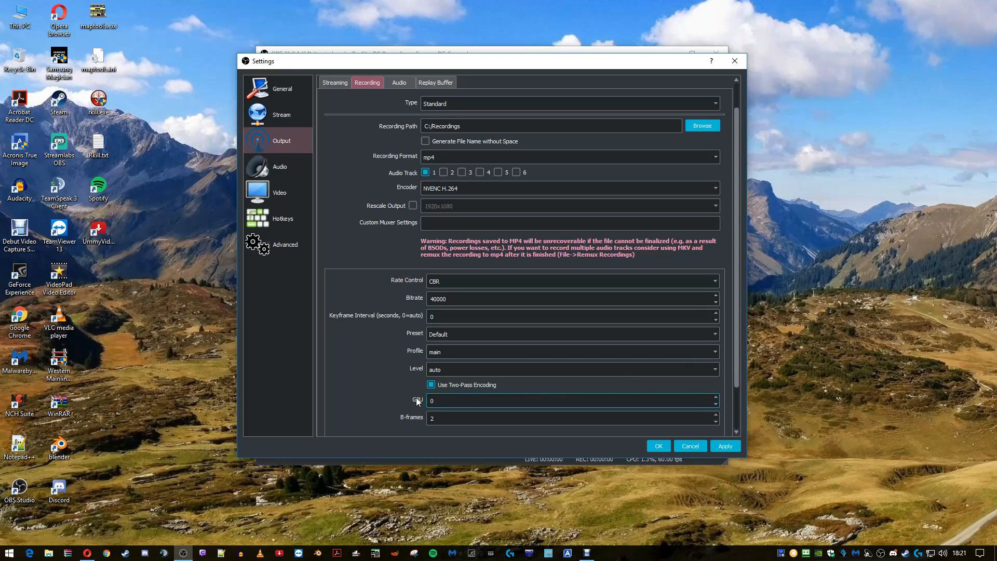
left_click(467, 398)
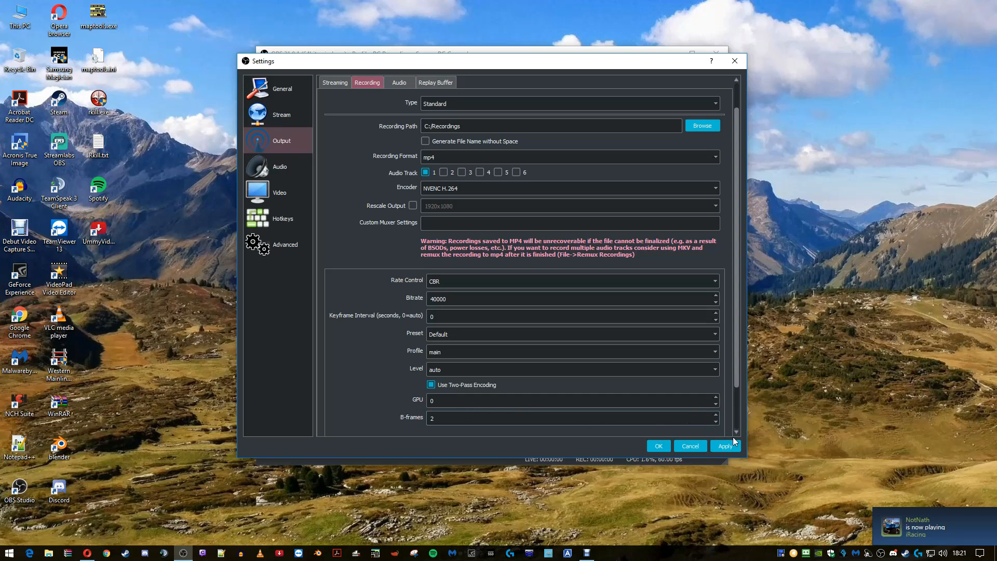
Step: In the audio settings, choose 44.1khz as the sample rate
left_click(303, 165)
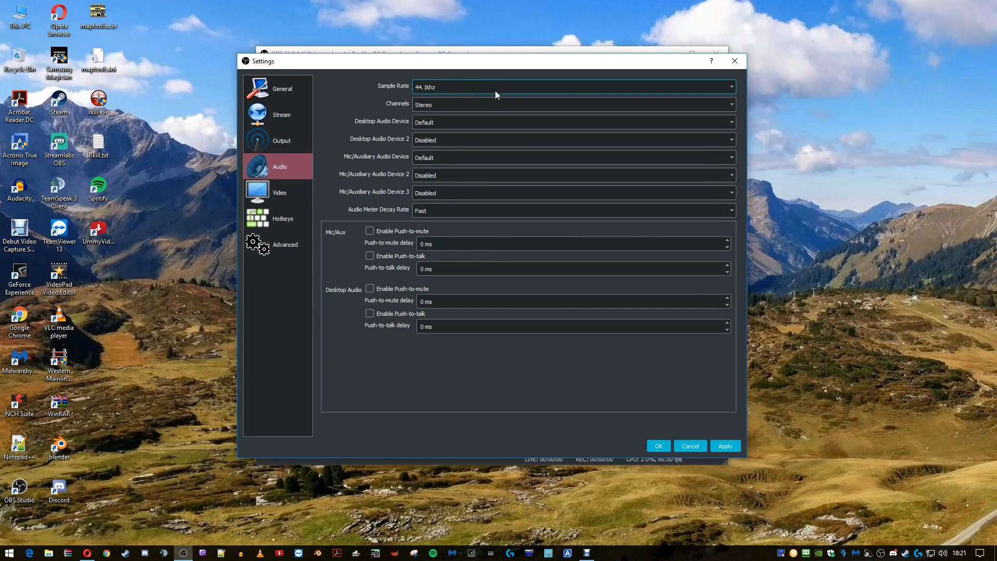
left_click(447, 101)
left_click(447, 101)
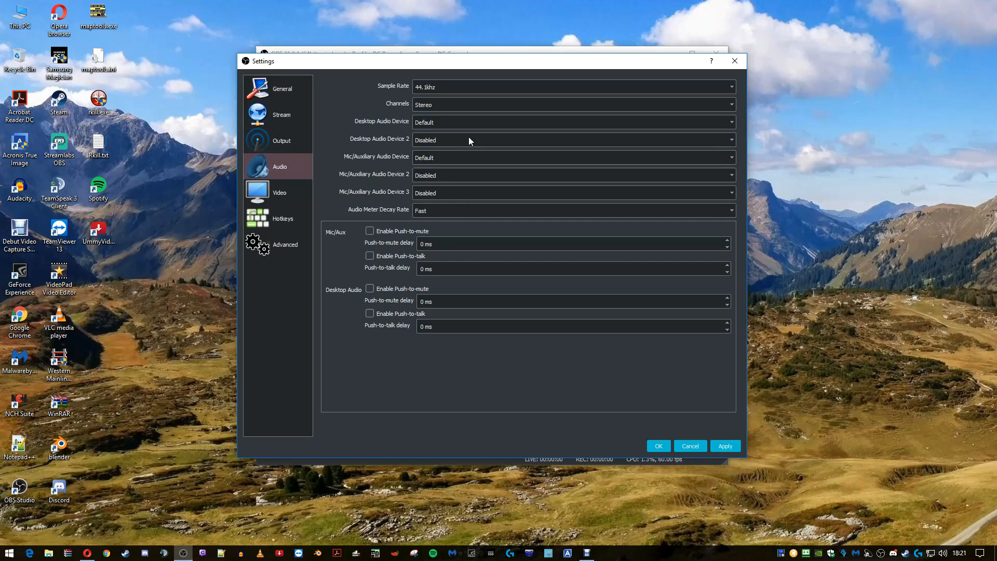
Step: In the video settings, choose 60 as the common FPS value
left_click(272, 190)
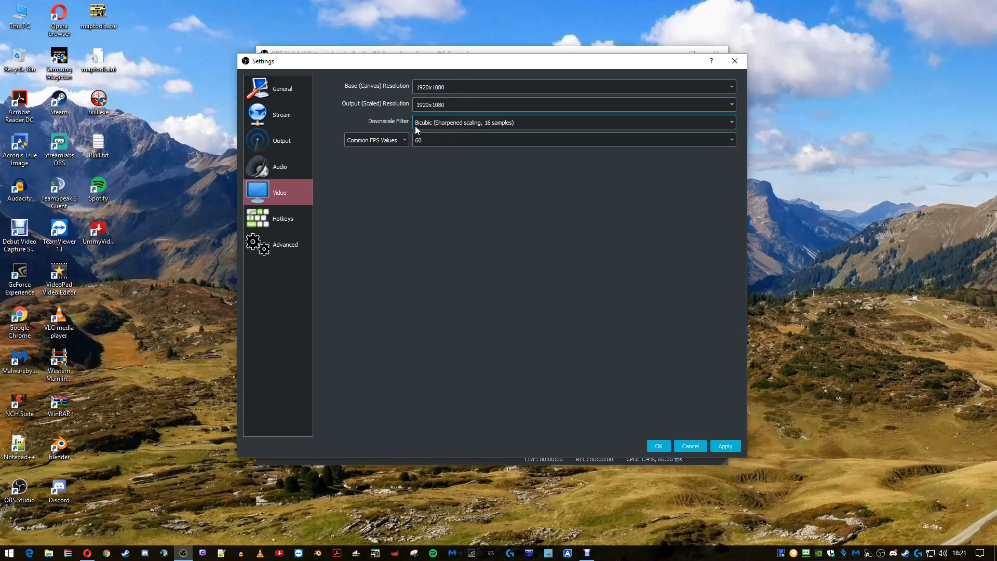
left_click(498, 138)
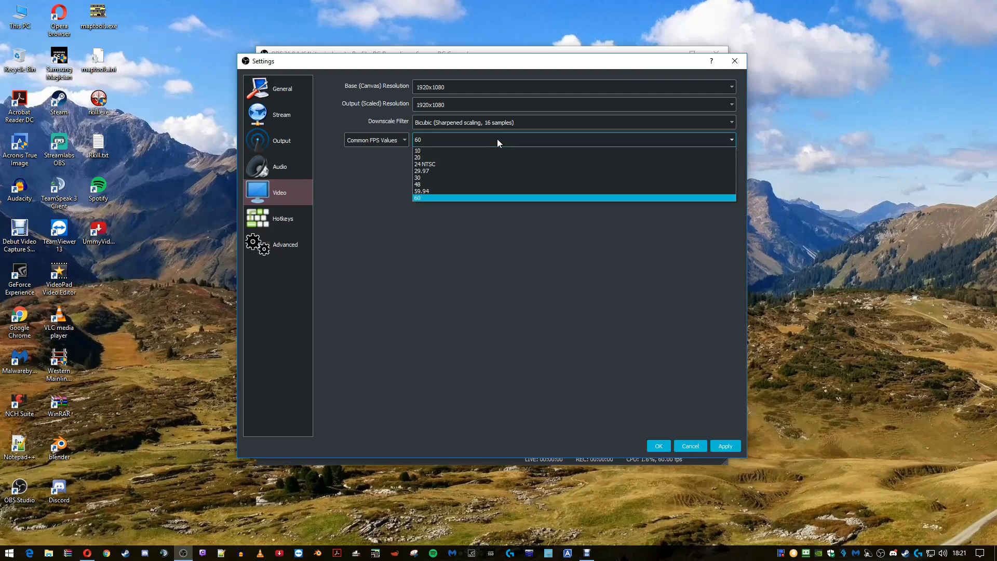
left_click(428, 198)
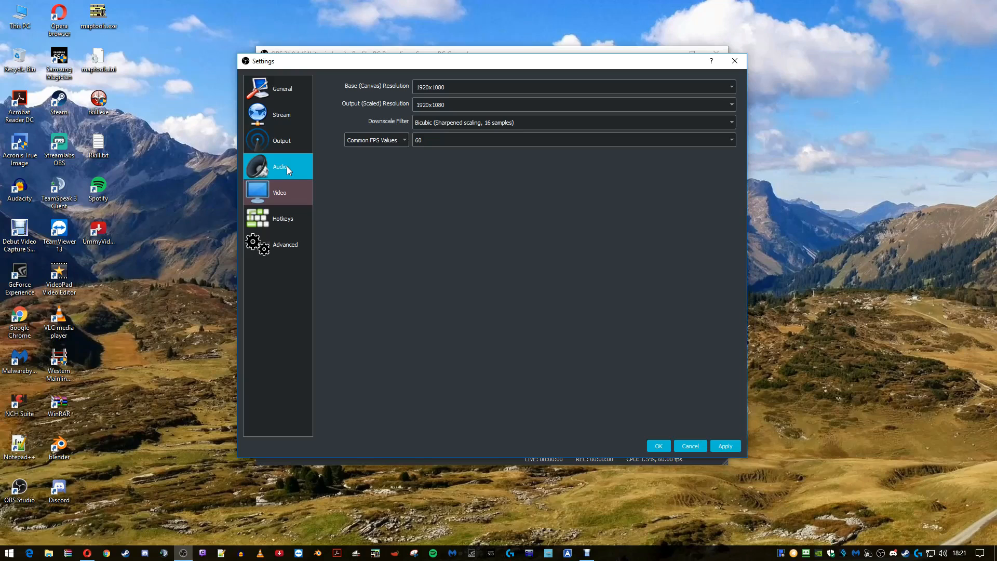
Step: Review the recording output, audio and video settings again, and look through the hotkeys, including those for starting and stopping recording
left_click(291, 136)
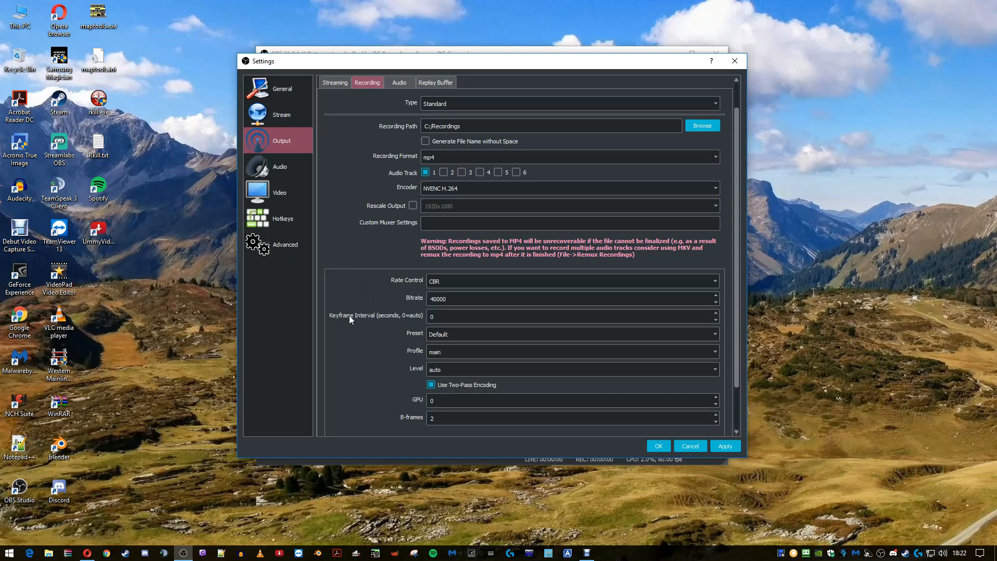
left_click(285, 166)
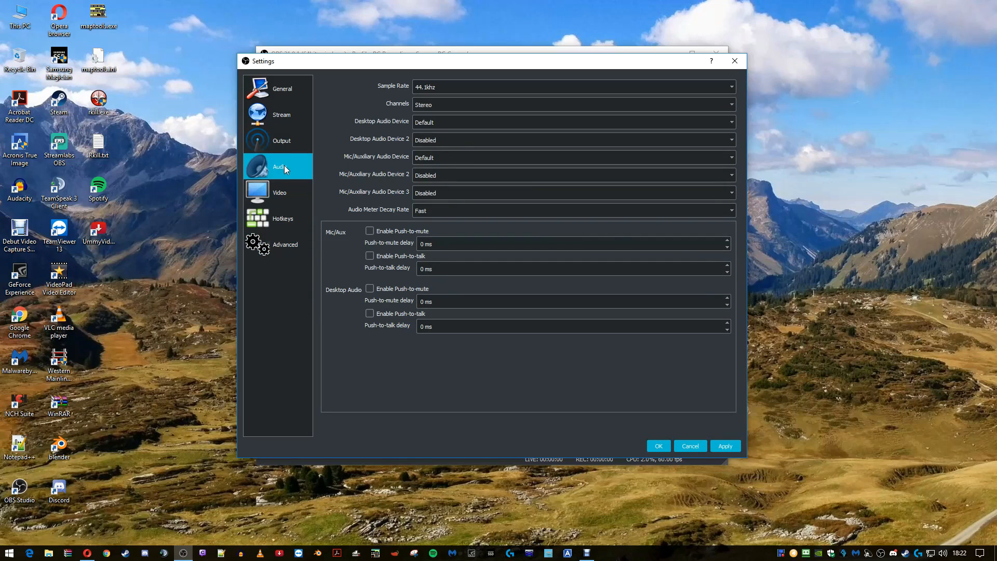
left_click(292, 198)
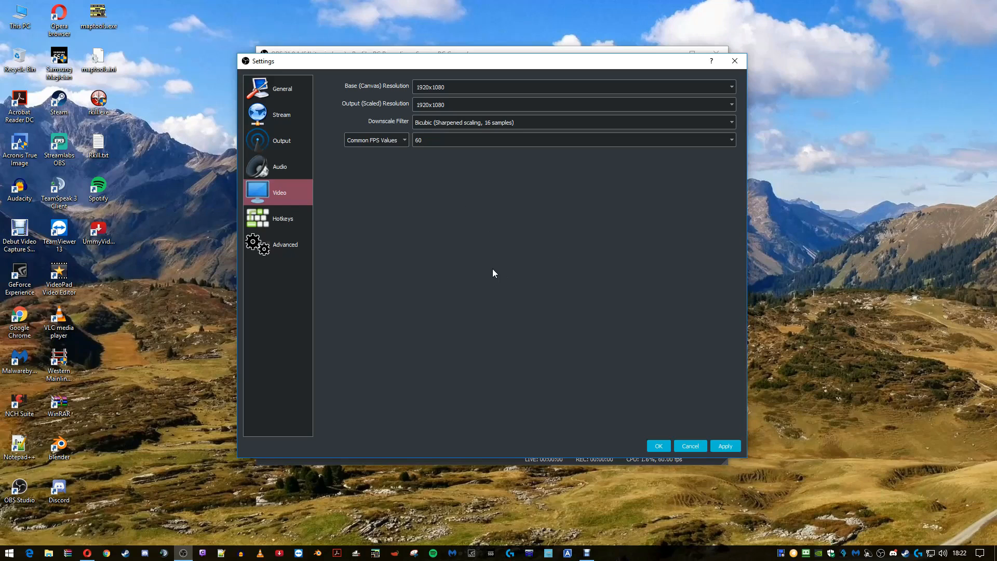
left_click(286, 230)
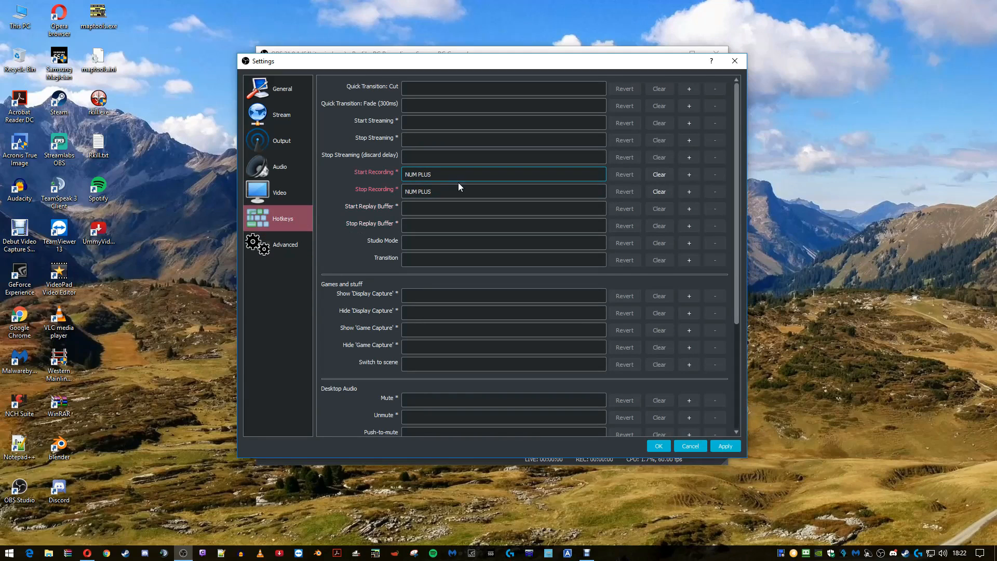
scroll(414, 183, "down", 5)
scroll(407, 287, "up", 4)
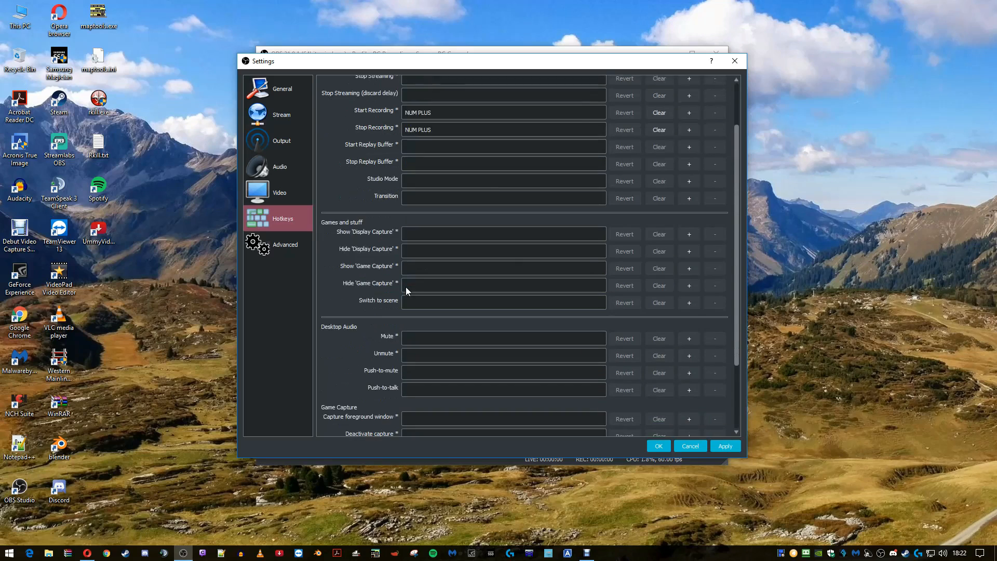
Step: Review the advanced settings from process priority down to network, keeping the priority at Normal, and close the settings without saving
left_click(278, 248)
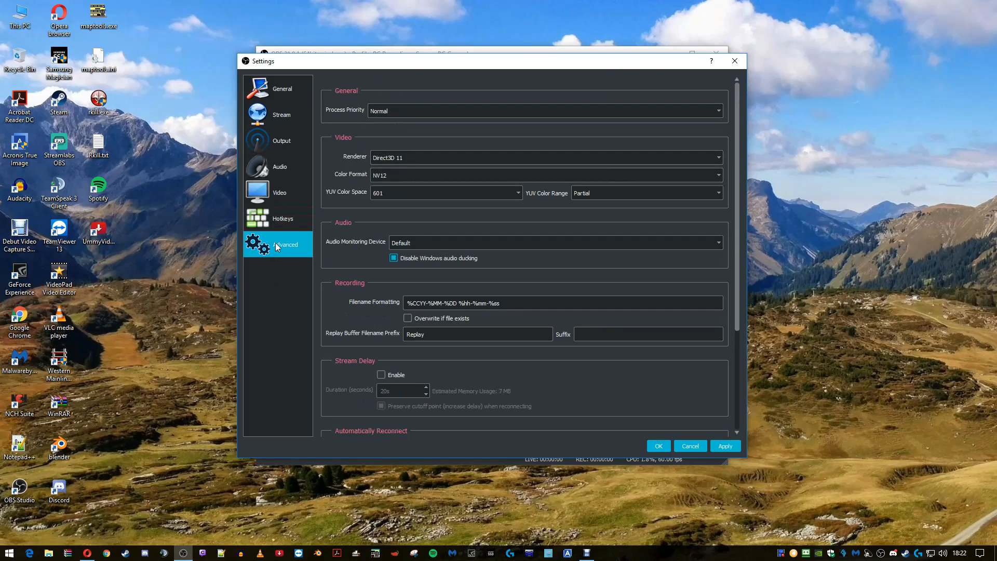
left_click(385, 111)
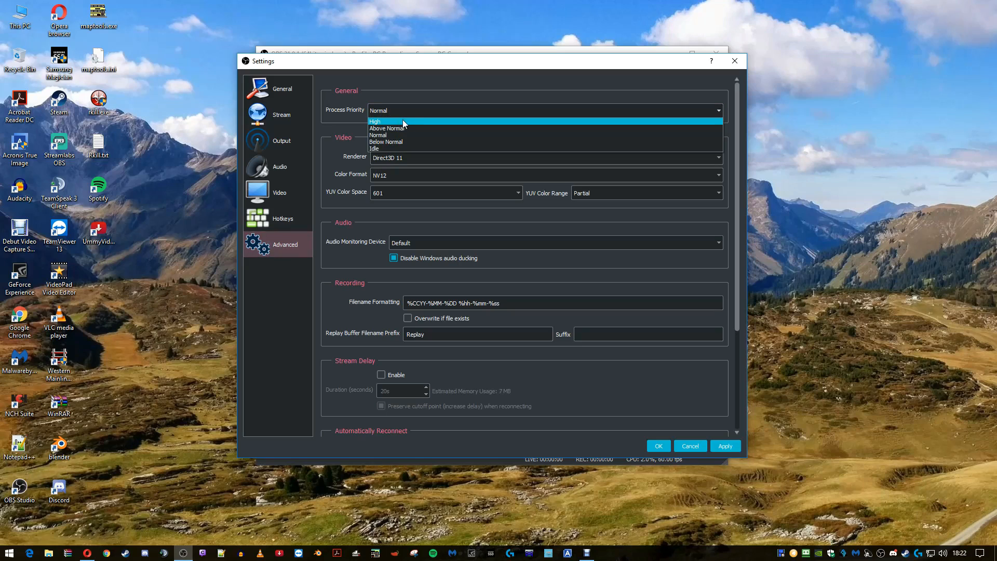
left_click(408, 116)
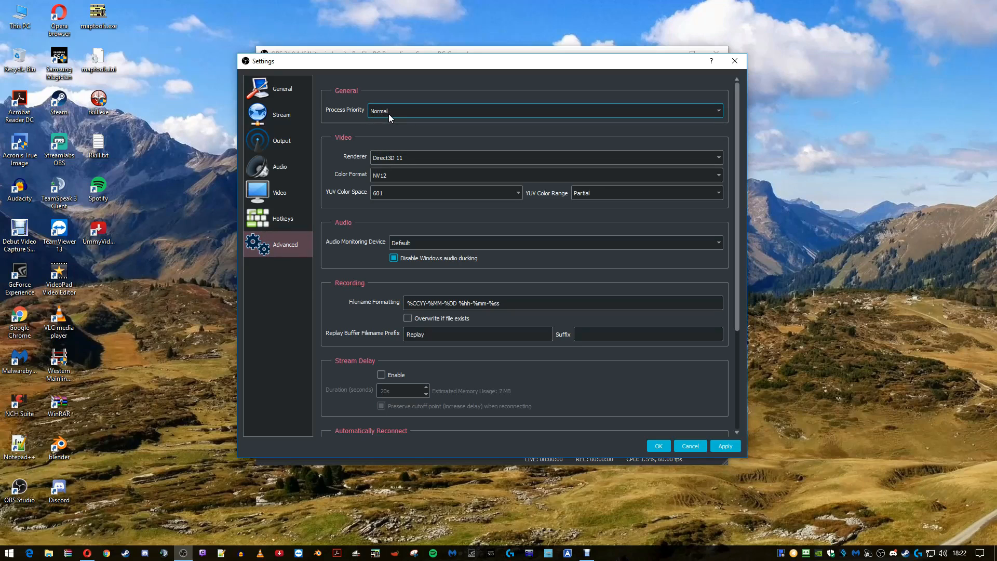
left_click(389, 114)
left_click(392, 111)
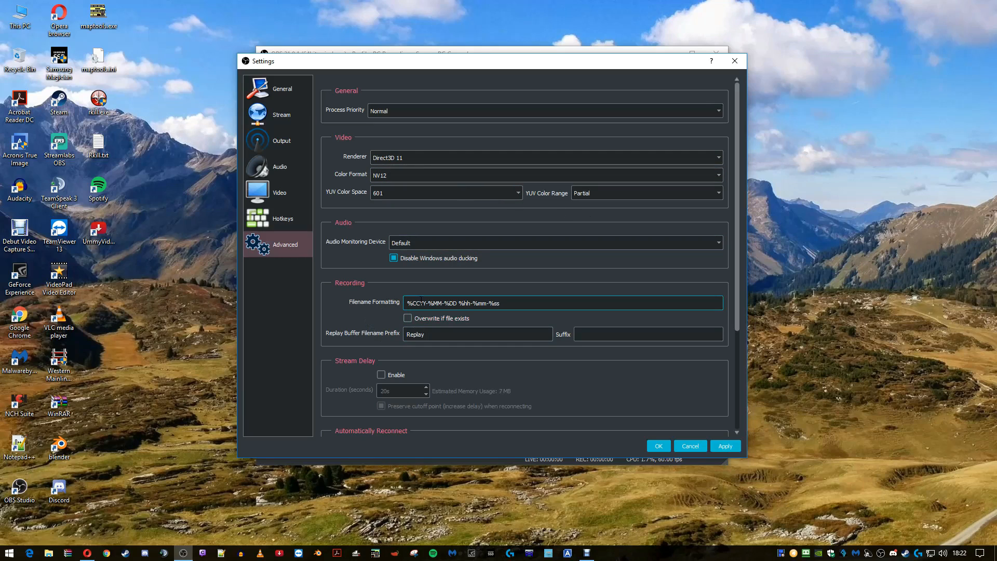
scroll(357, 322, "down", 1)
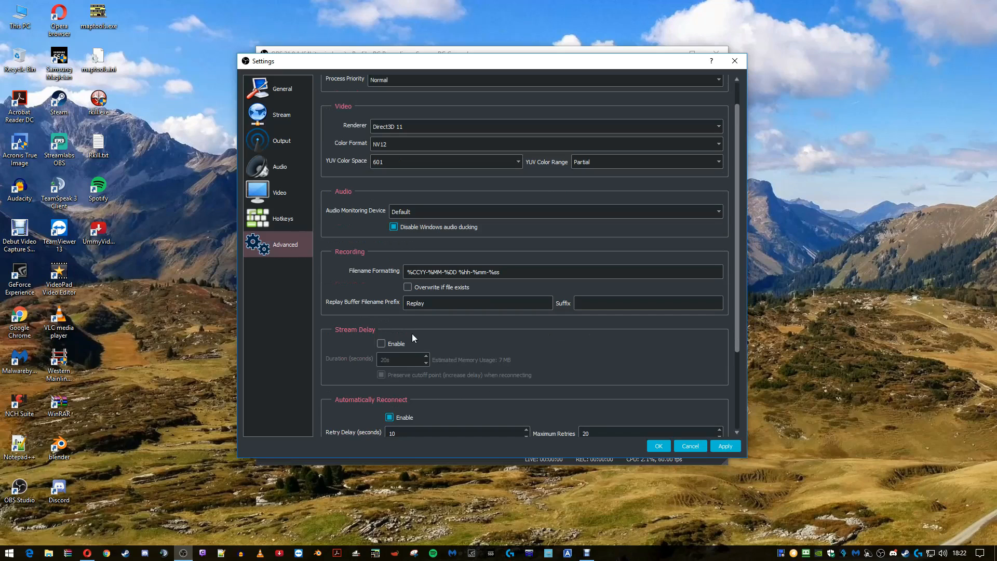
scroll(340, 353, "down", 2)
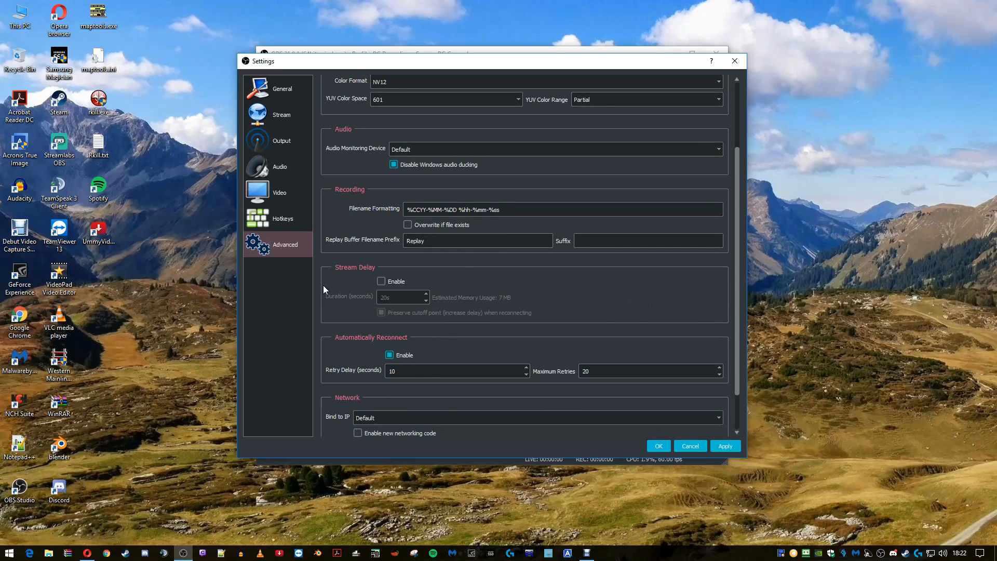
scroll(354, 338, "down", 1)
scroll(353, 338, "down", 1)
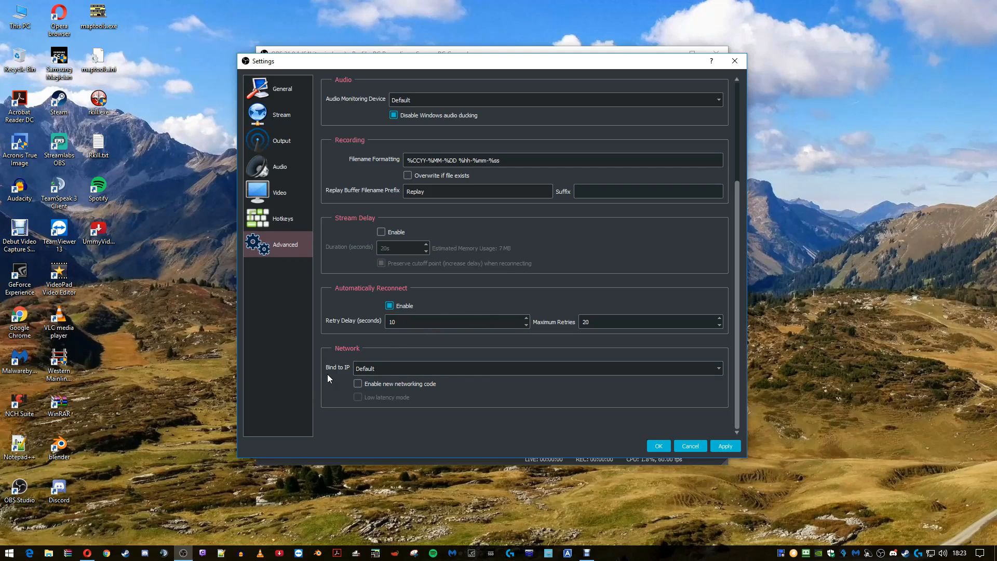
left_click(691, 446)
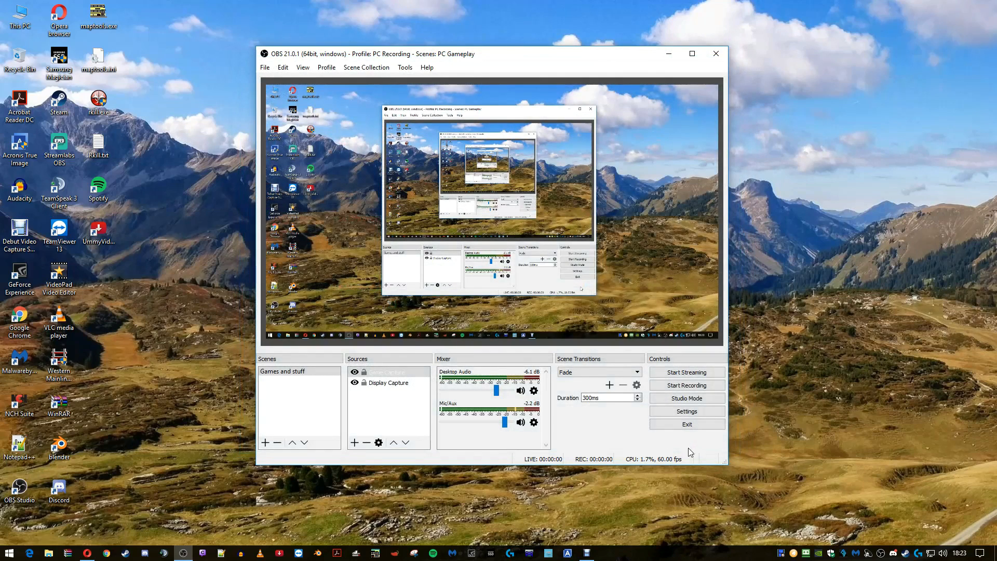
Step: Reopen the settings, set the general theme to Rachni and save it
left_click(687, 411)
left_click(284, 115)
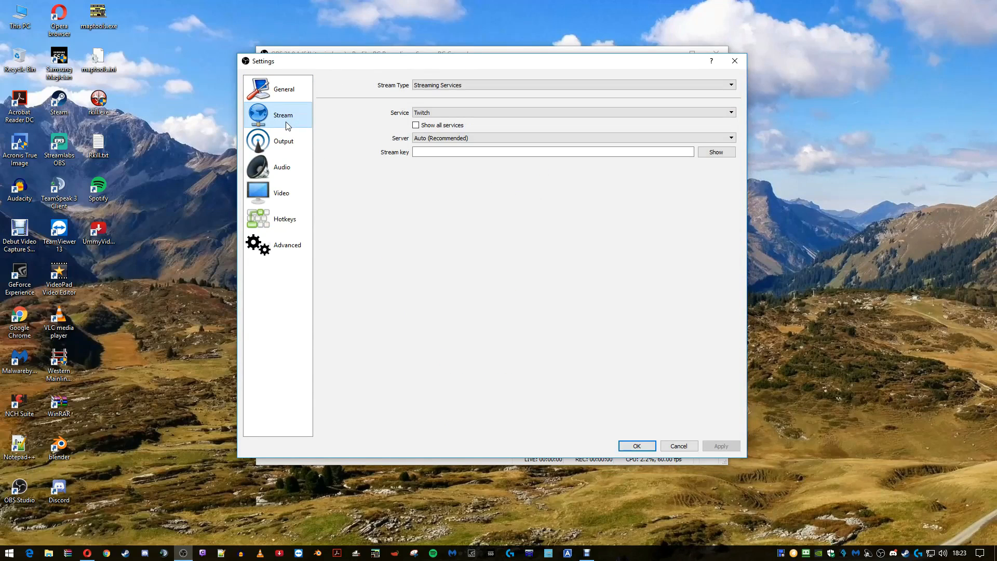
left_click(281, 90)
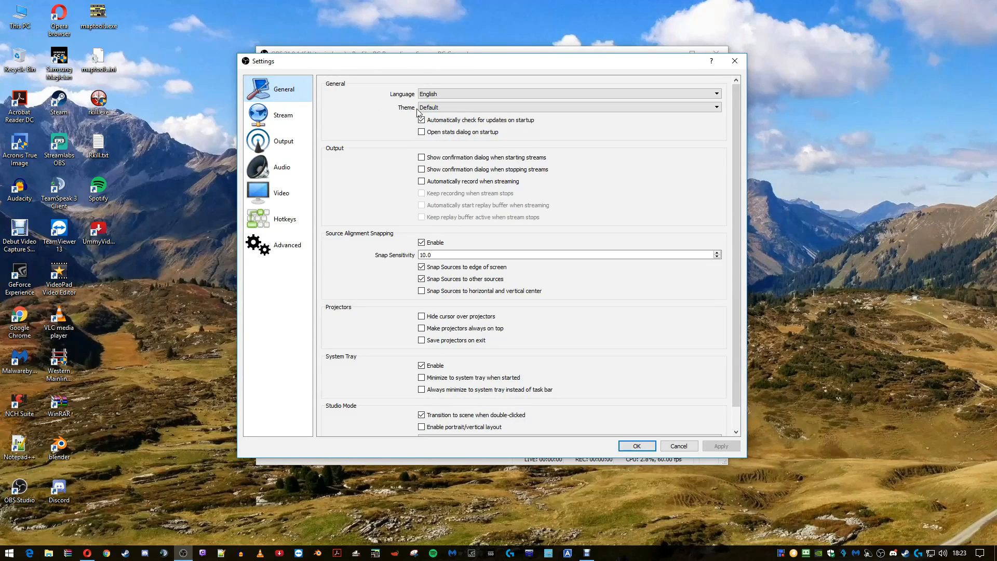
left_click(461, 107)
left_click(456, 138)
key("Down")
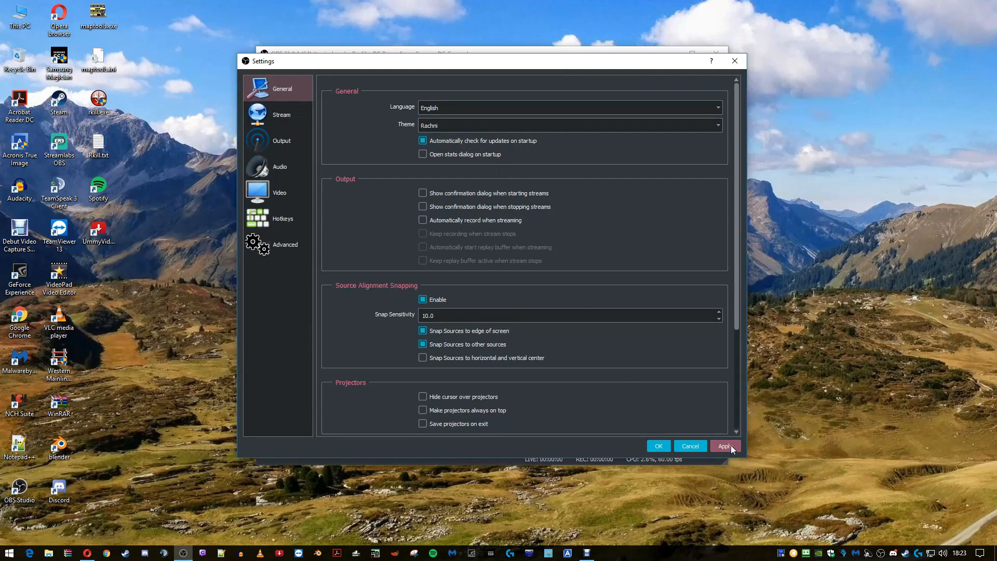
left_click(659, 446)
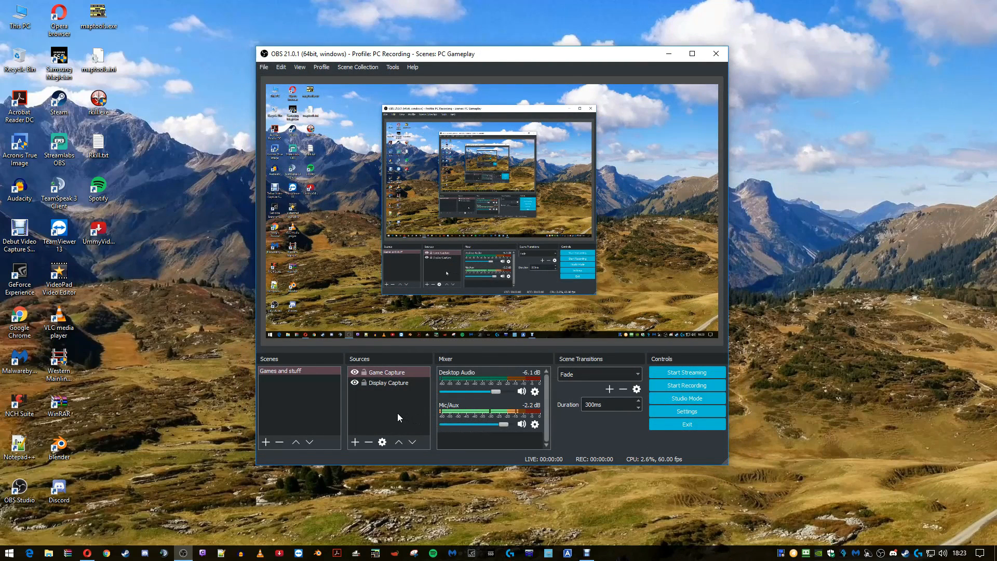
left_click(378, 397)
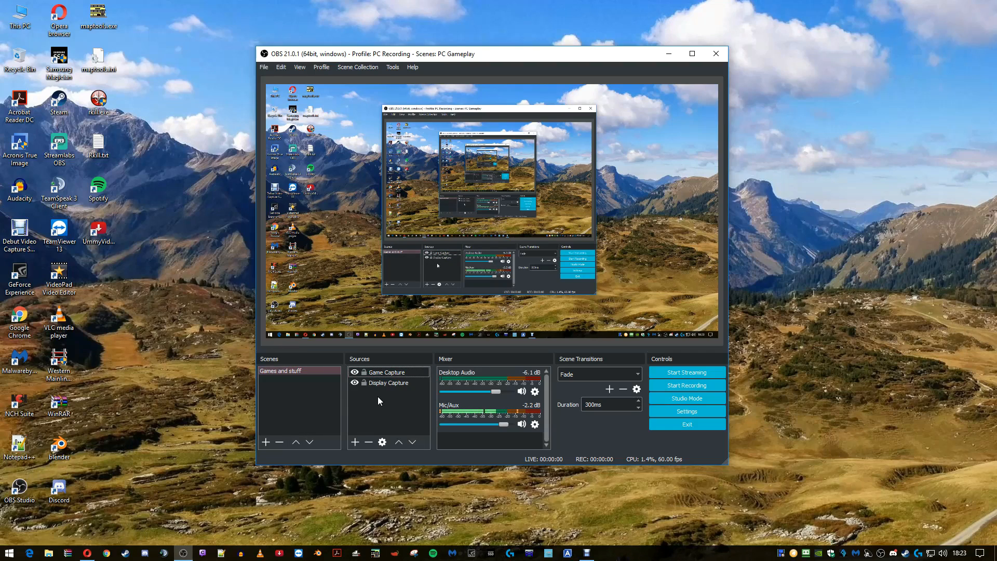
left_click(378, 375)
left_click(373, 385)
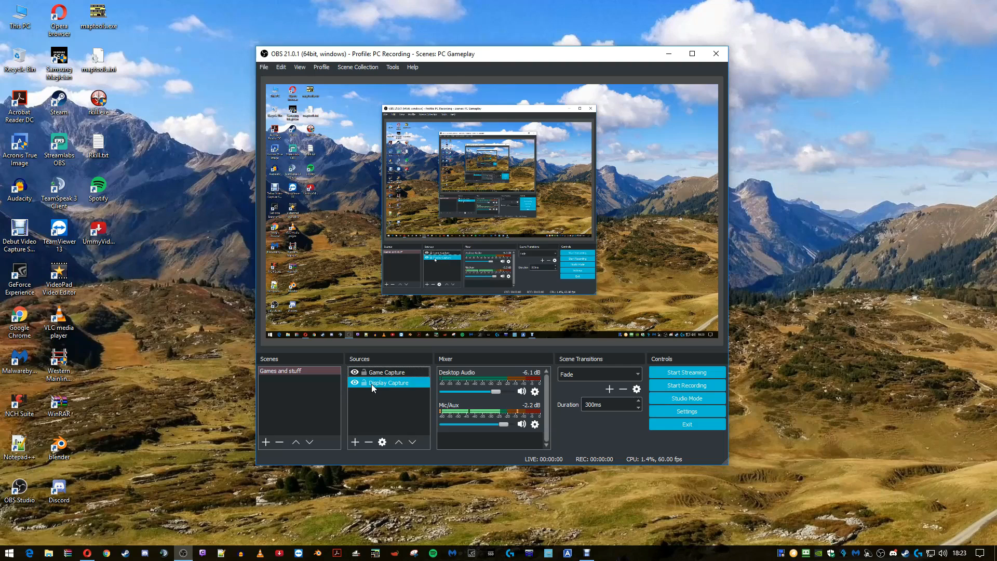
left_click(379, 403)
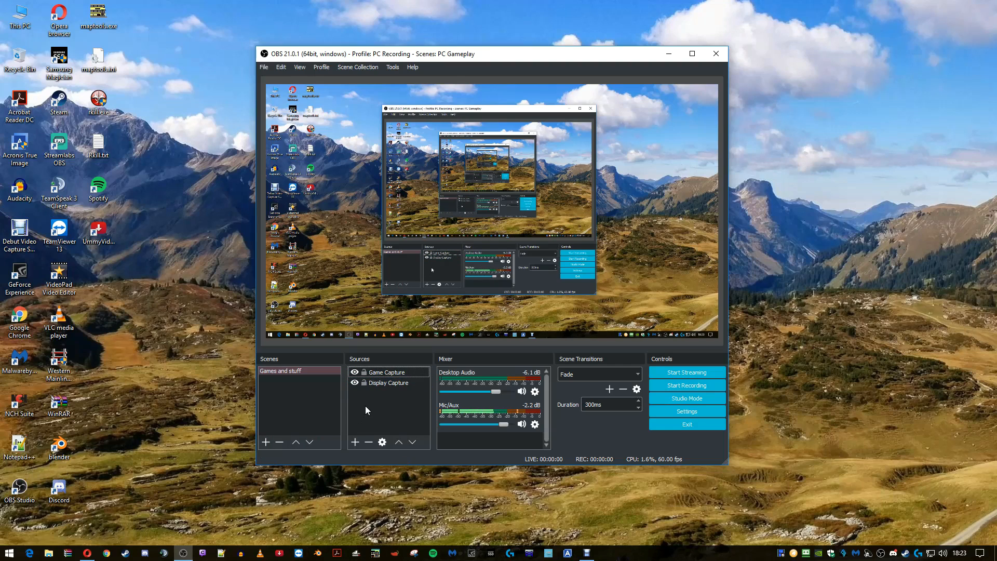
Step: Create a new Game Capture source under its default name, look through its capture options and cancel the properties
right_click(394, 402)
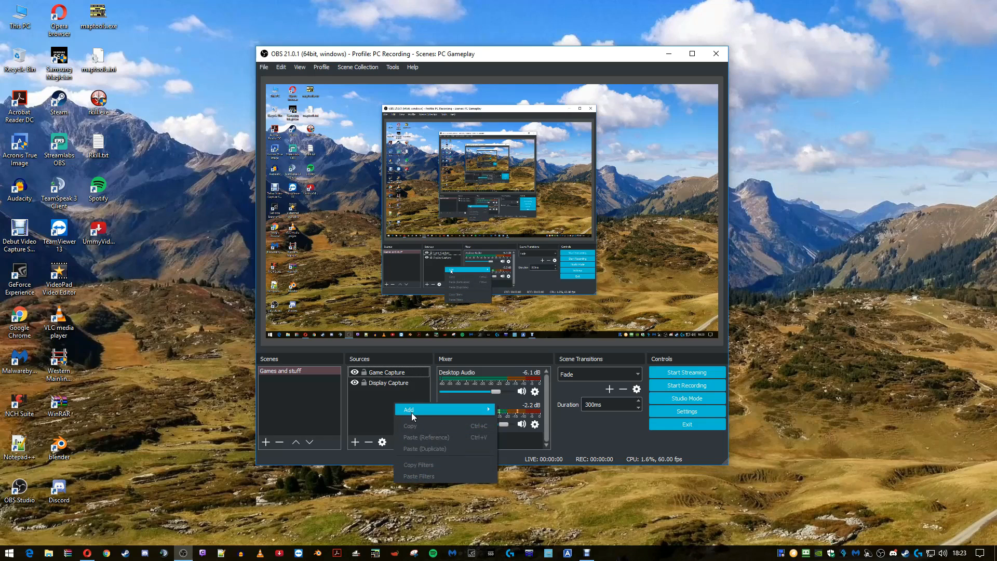
mouse_move(413, 413)
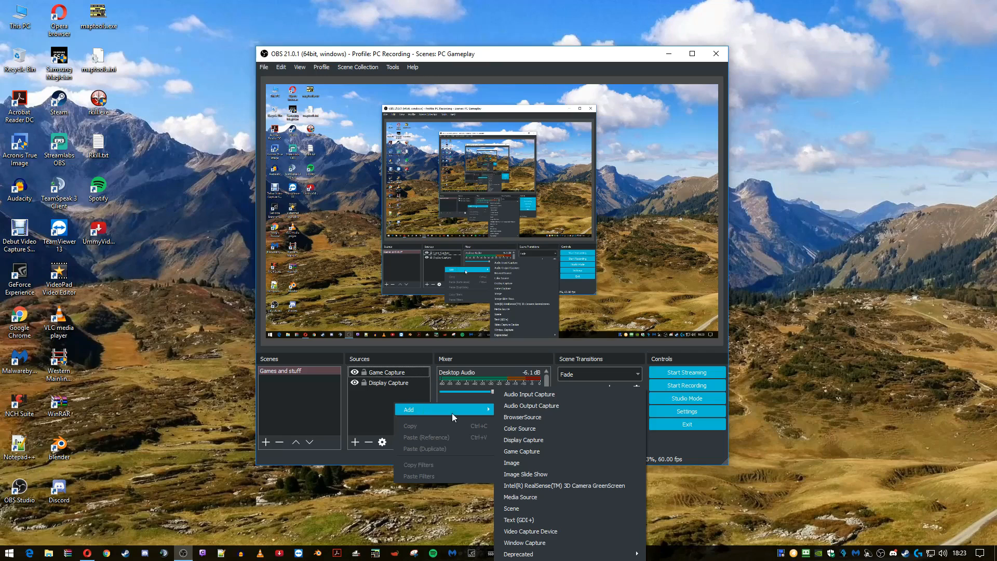
left_click(538, 451)
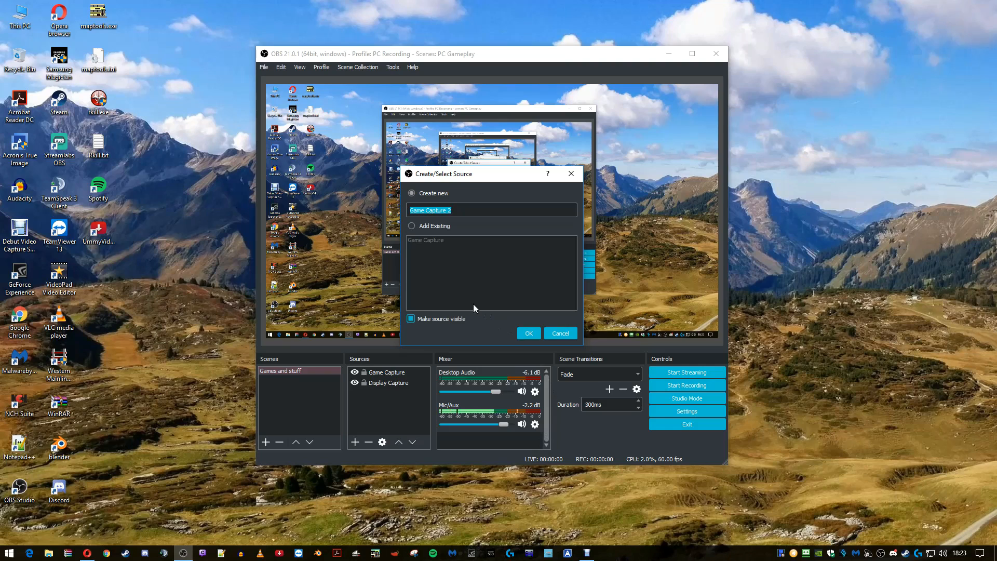
left_click(528, 334)
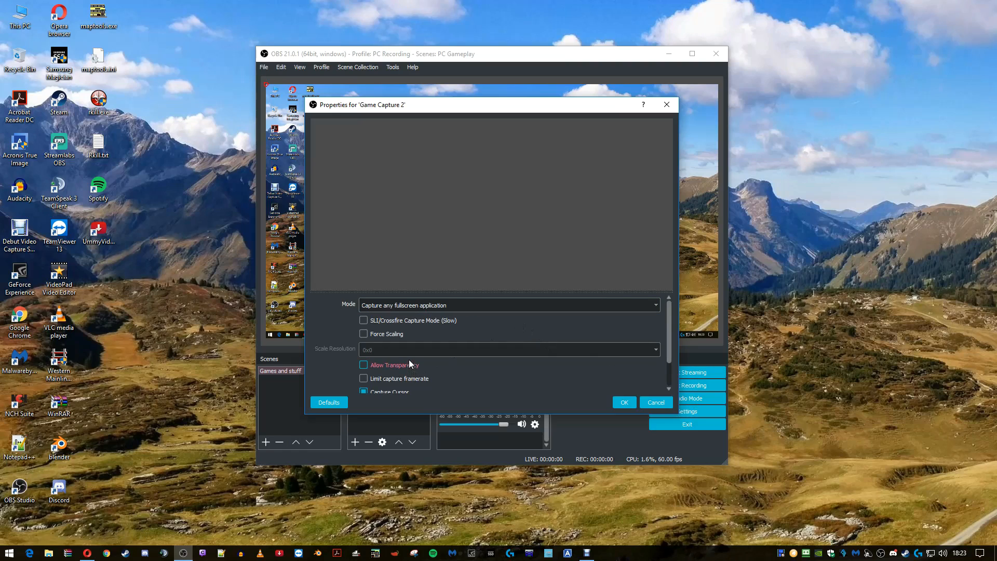
scroll(409, 359, "down", 2)
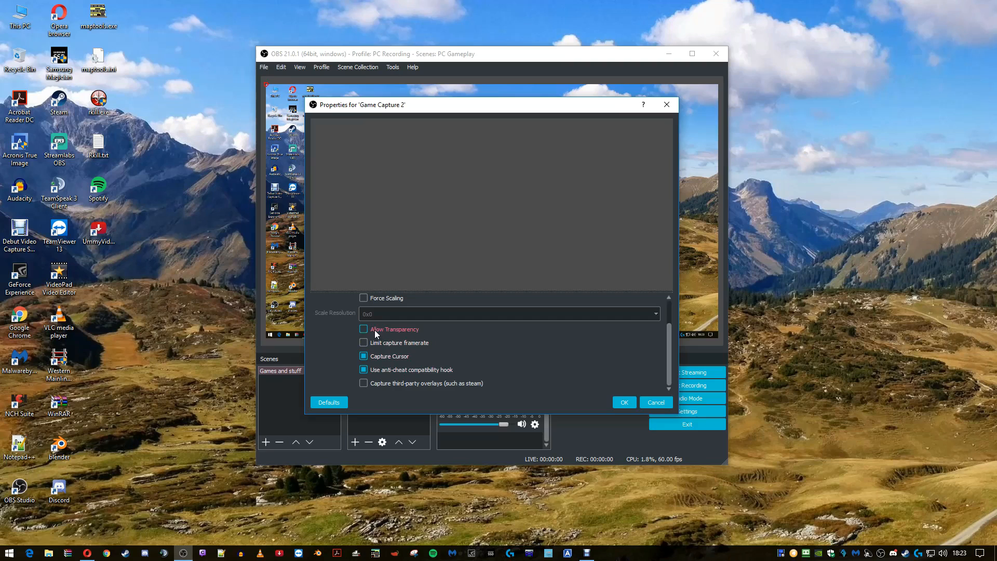
scroll(410, 343, "up", 2)
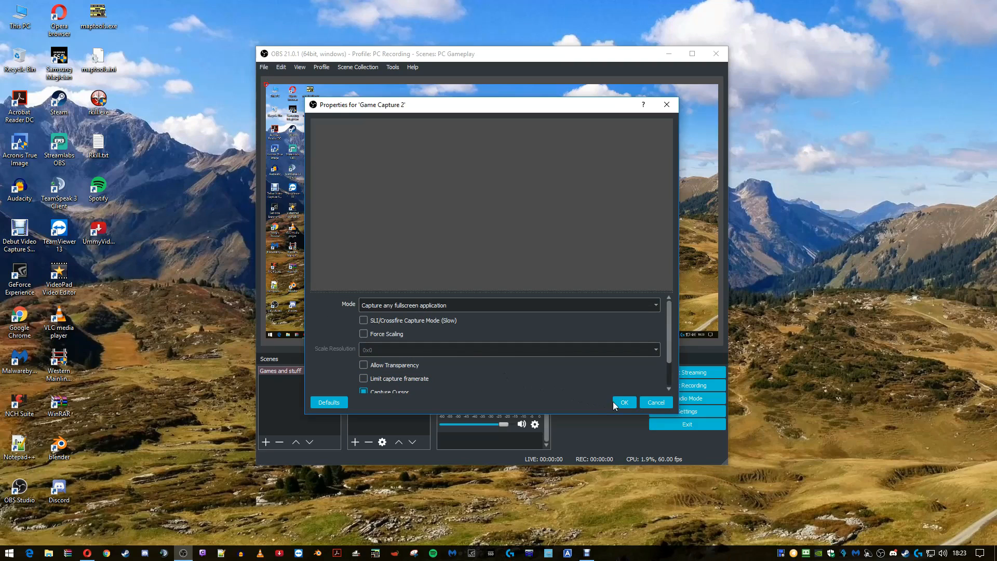
left_click(656, 403)
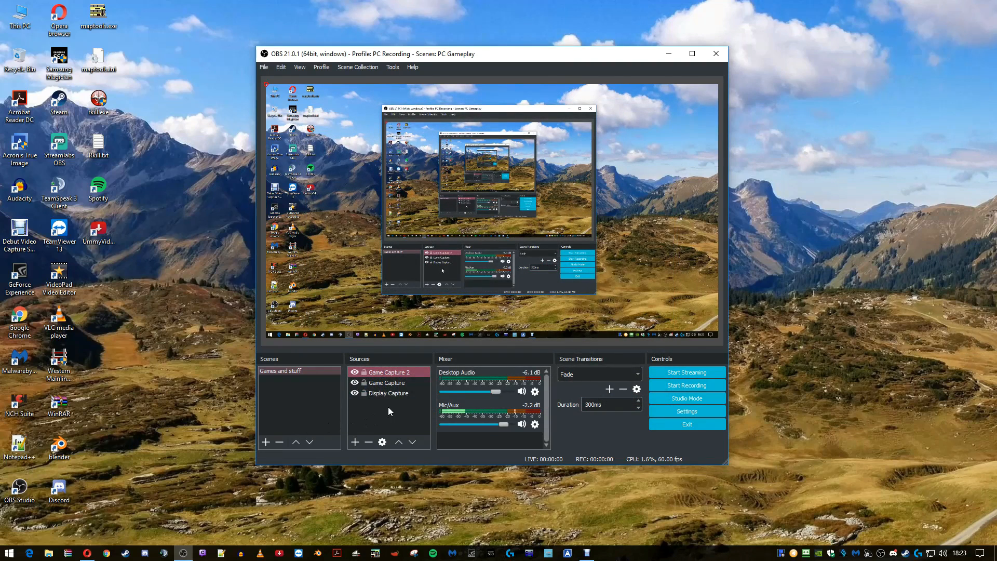
Step: Delete the duplicate Game Capture source from the scene and confirm its removal
left_click(390, 394)
left_click(388, 373)
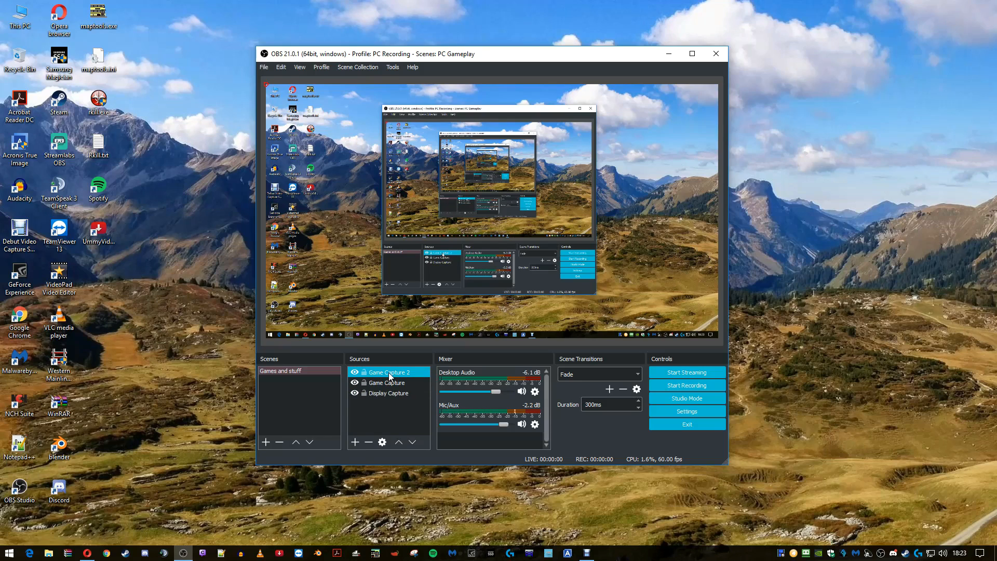
key("Delete")
left_click(534, 277)
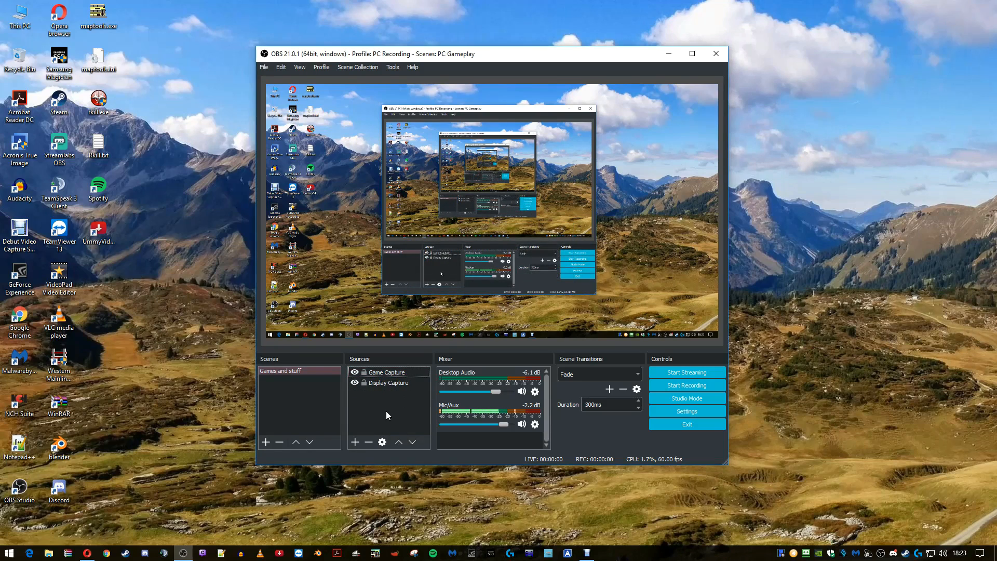
Step: Start adding another Display Capture source to the scene and cancel its creation
left_click(382, 379)
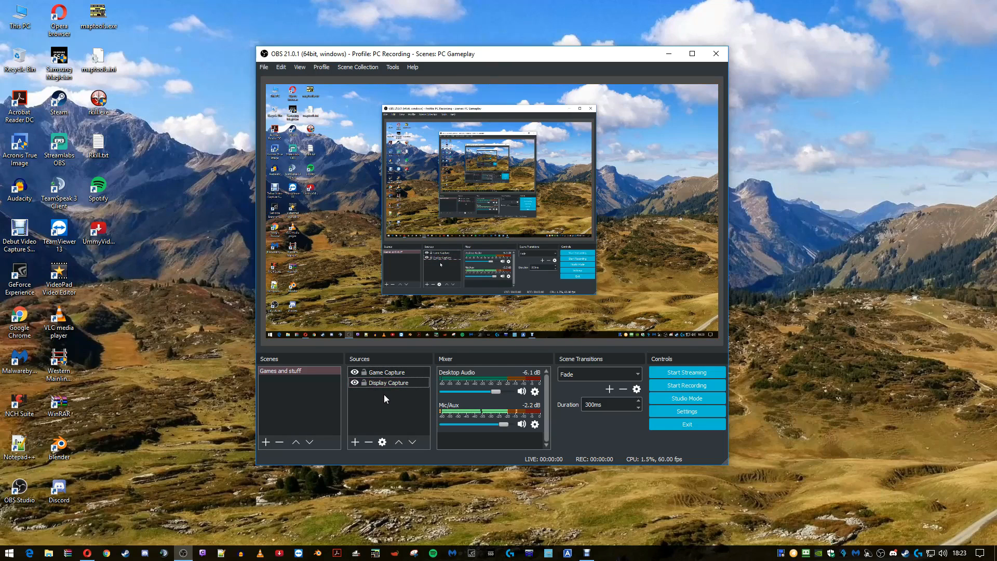
right_click(384, 394)
mouse_move(395, 403)
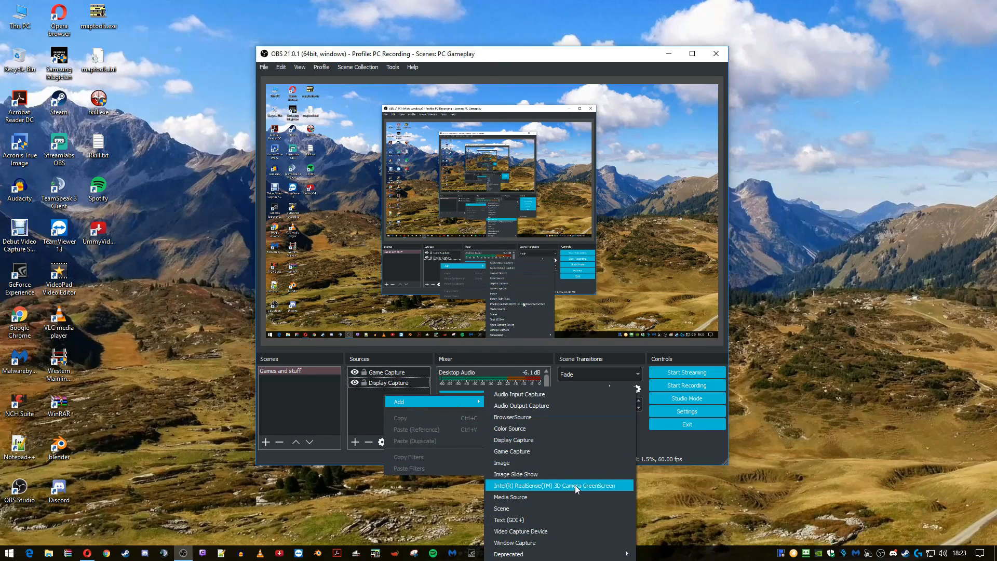
left_click(528, 442)
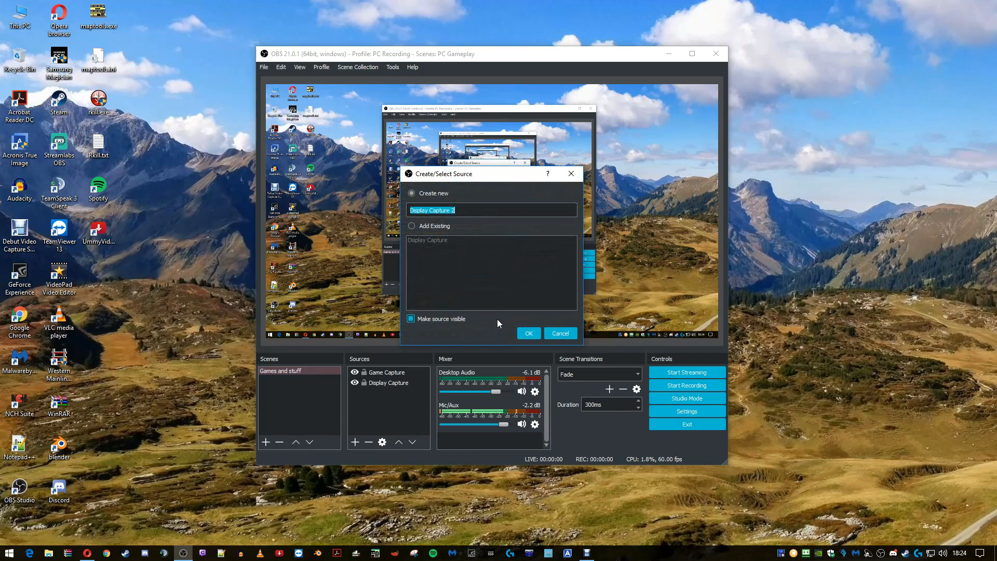
left_click(562, 333)
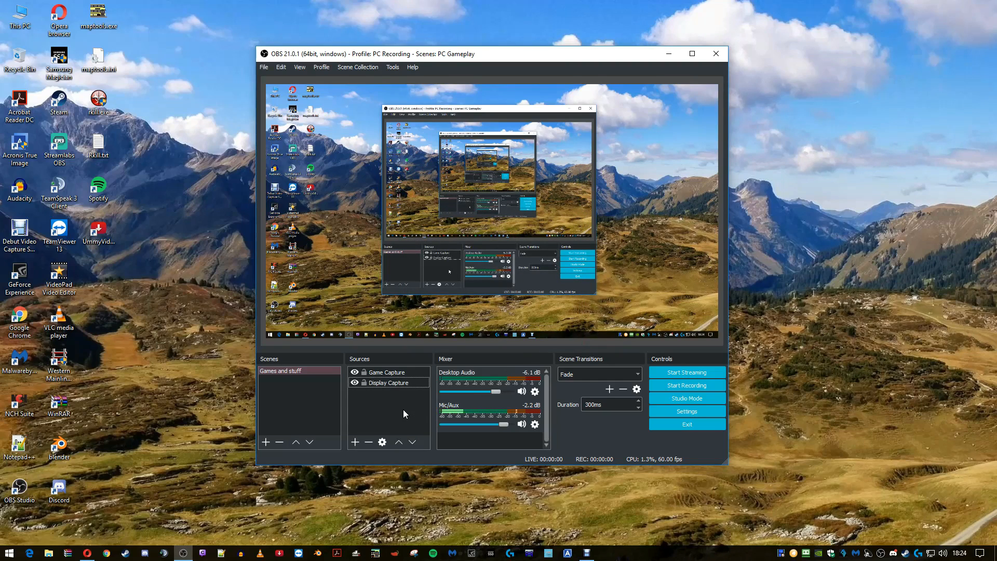
Step: Fit the Display Capture source to the screen with its transform options
left_click(392, 382)
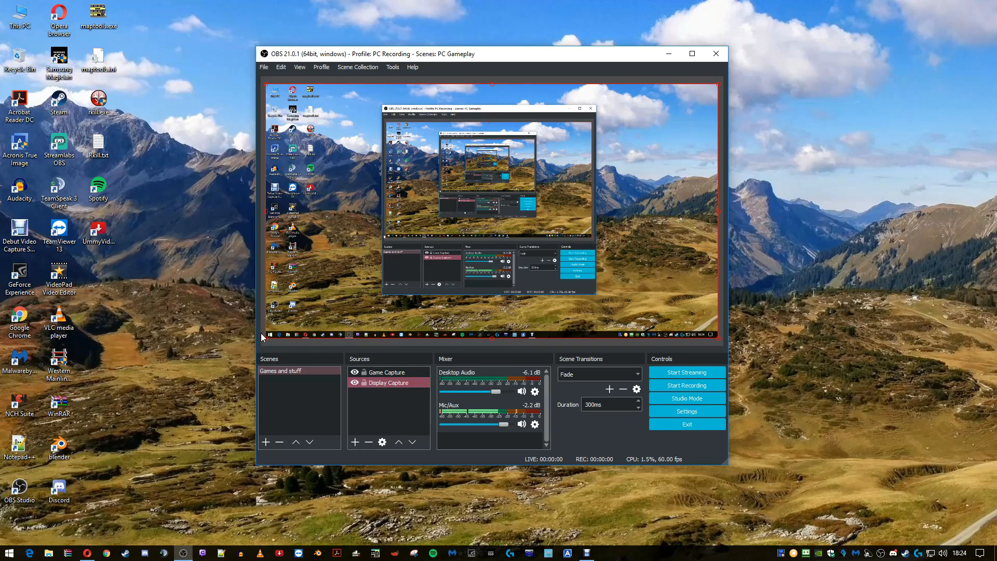
mouse_move(266, 338)
left_mouse_down()
mouse_move(606, 184)
mouse_move(413, 309)
mouse_move(266, 338)
left_mouse_up()
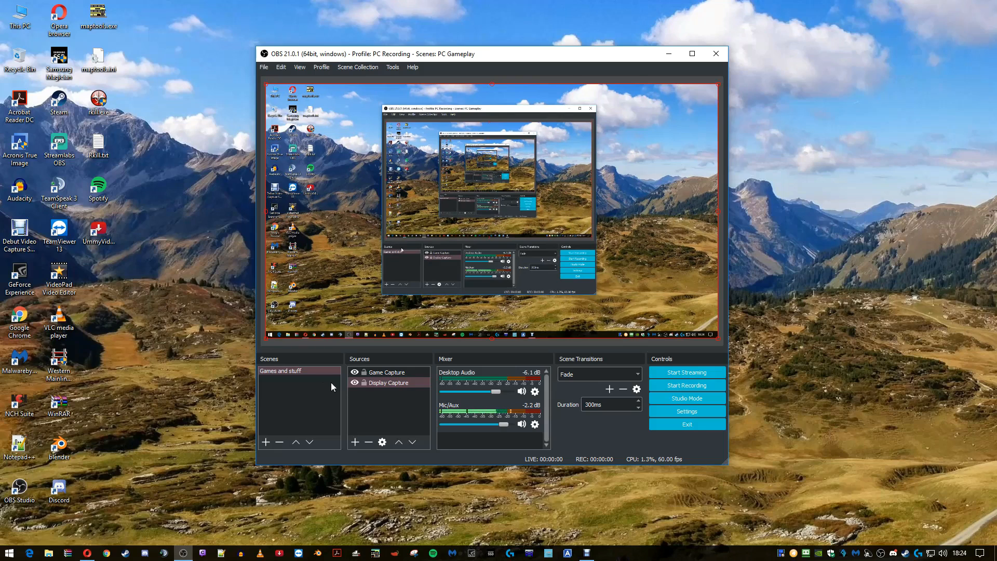
left_click(397, 385)
right_click(396, 385)
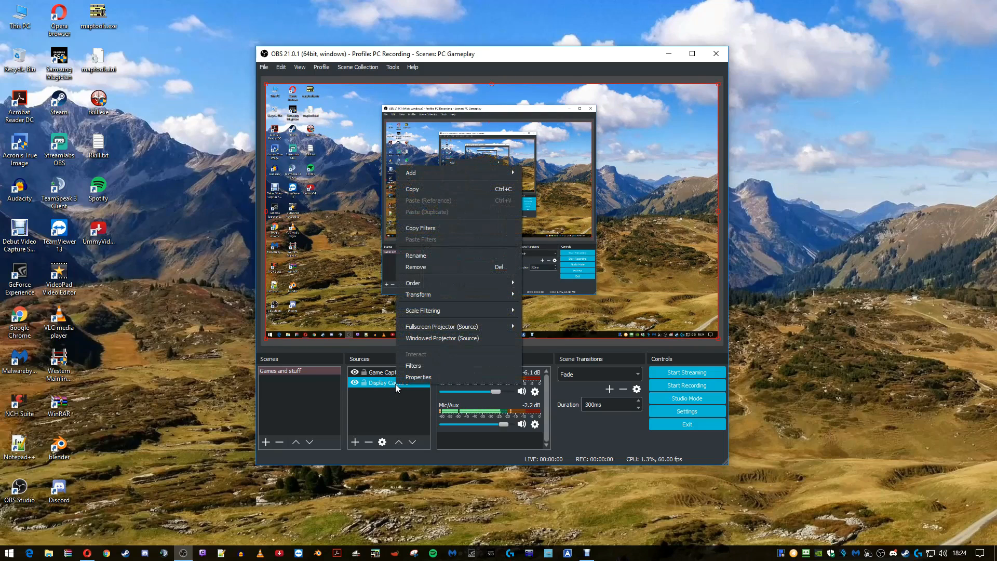
mouse_move(441, 287)
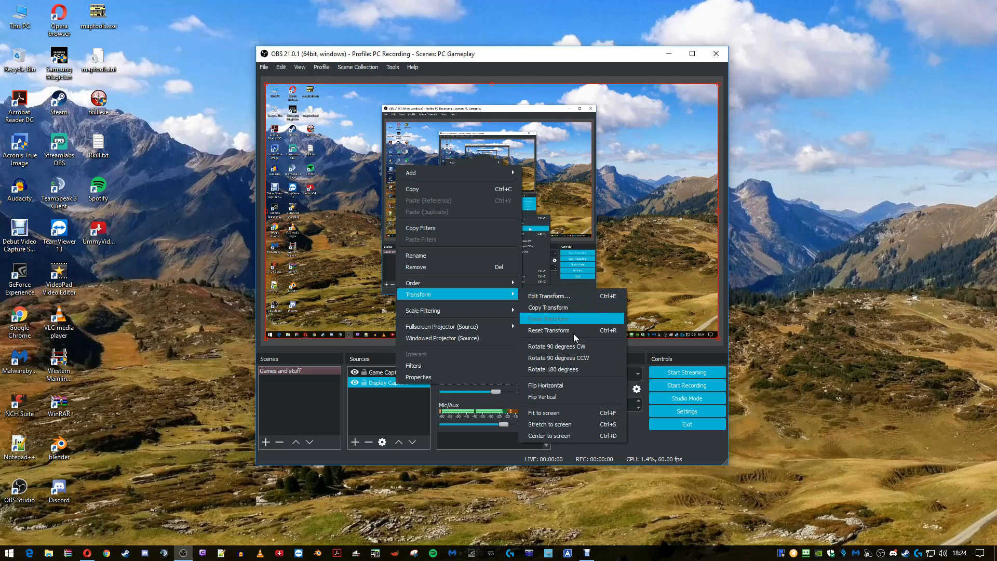
left_click(569, 417)
Step: Try Display 1 for the Display Capture source, return it to Display 0: 1920x1080 @ 0,0 and accept the properties
right_click(385, 384)
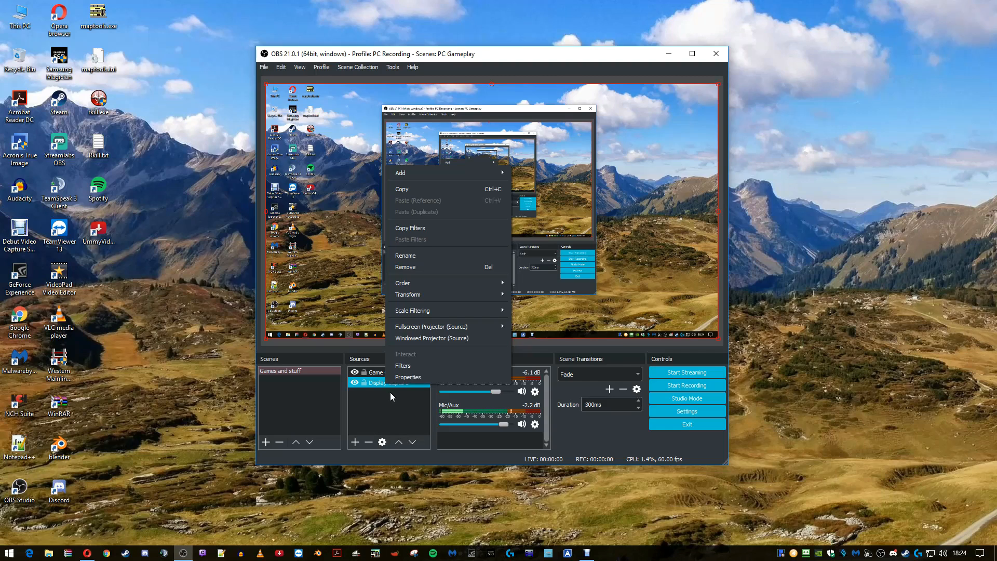
left_click(415, 375)
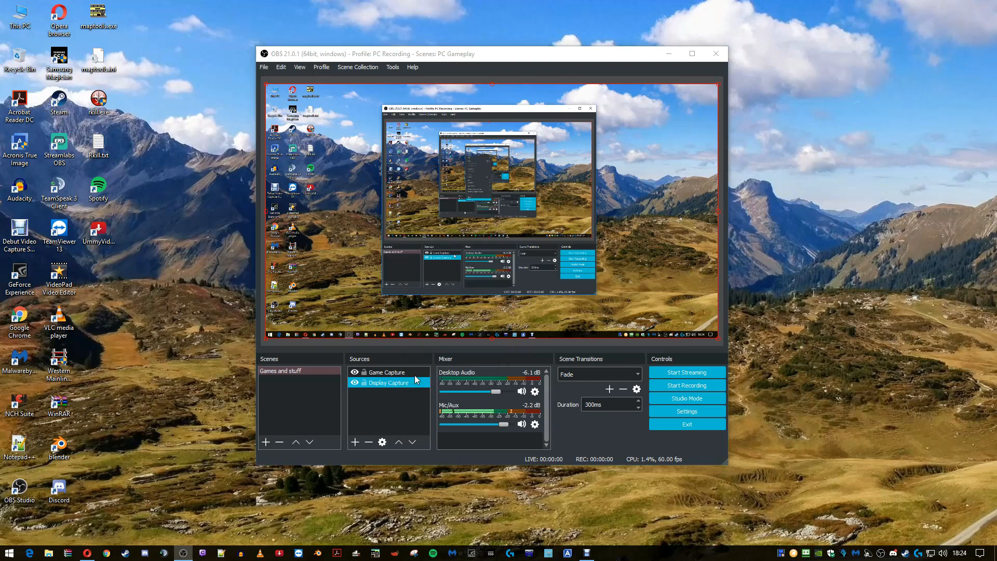
left_click(428, 329)
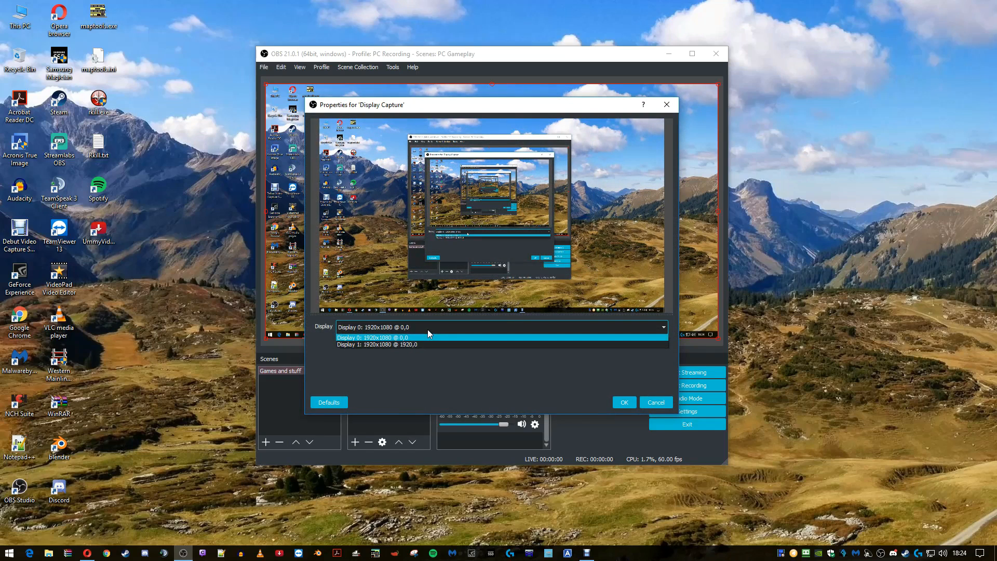
left_click(414, 345)
left_click(419, 333)
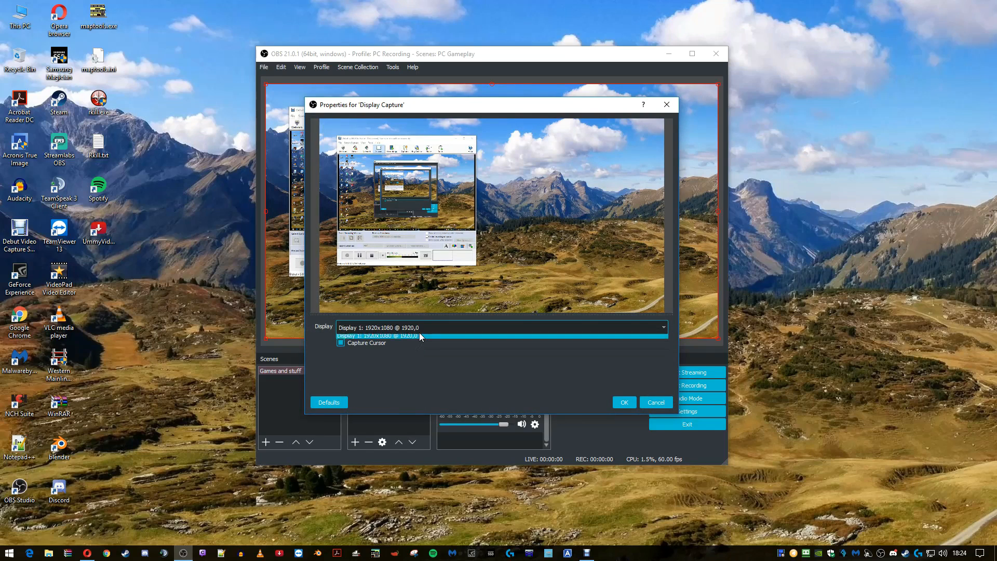
left_click(419, 335)
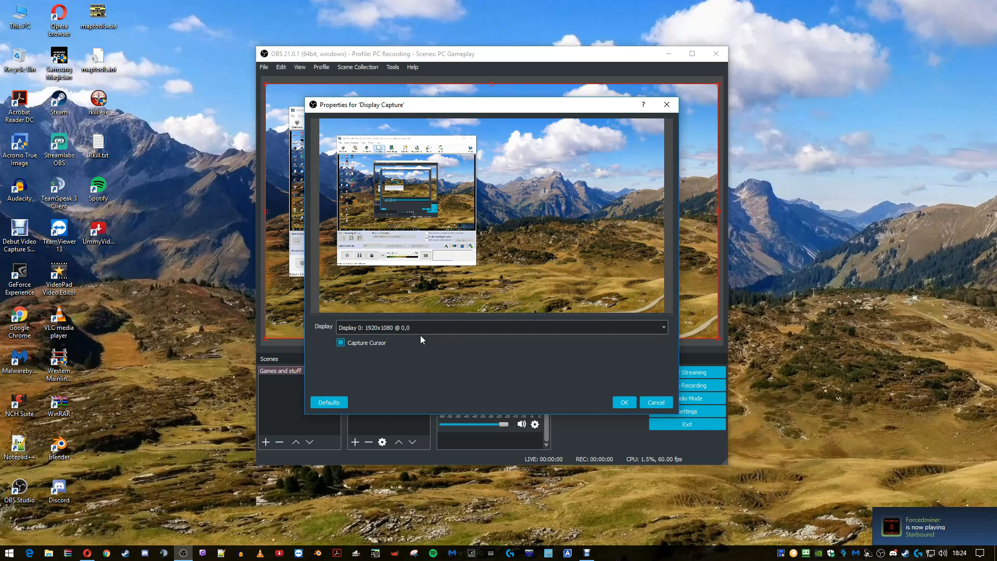
left_click(624, 403)
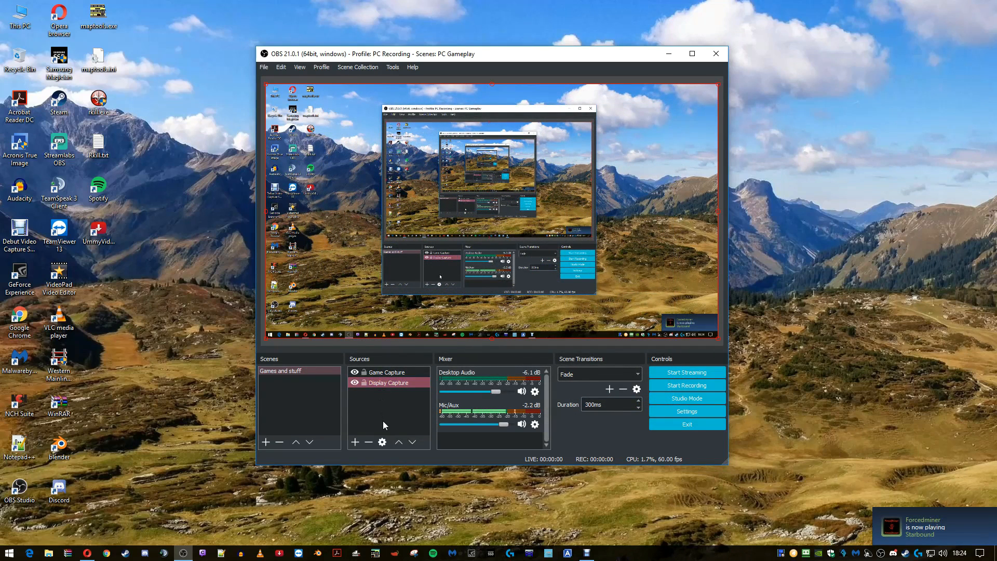
Step: Deselect the source and check the available scene transitions, keeping Fade
left_click(384, 424)
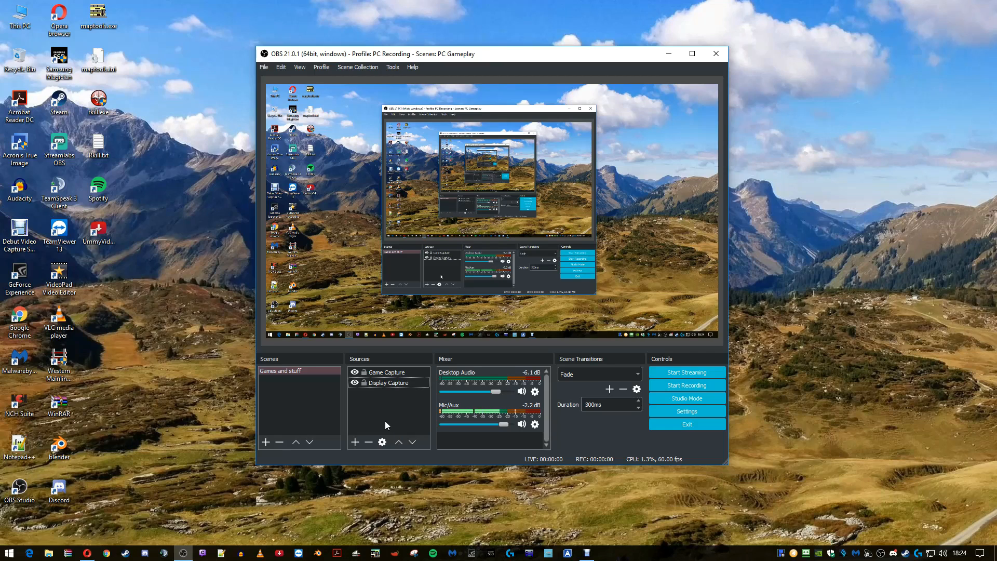
left_click(593, 376)
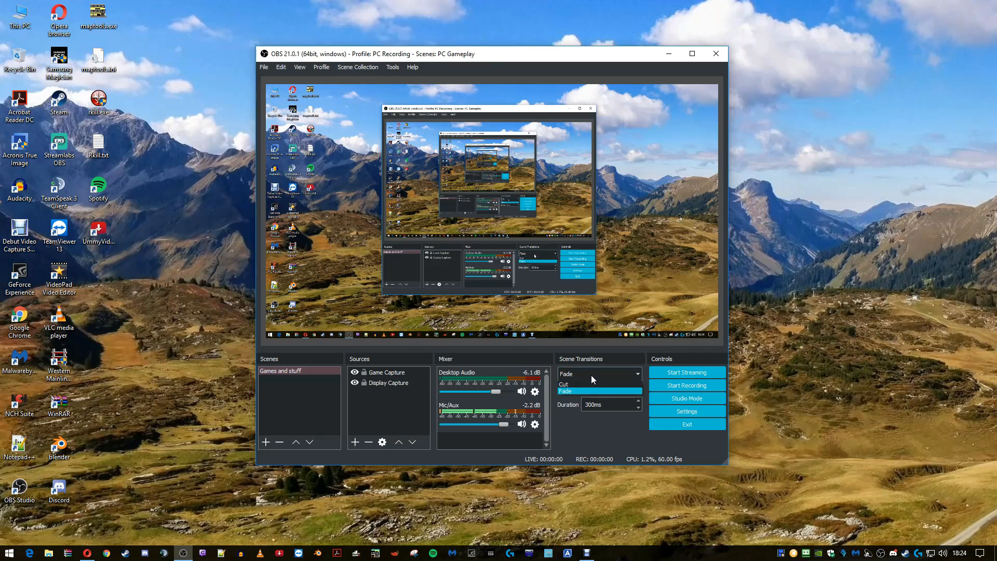
left_click(585, 378)
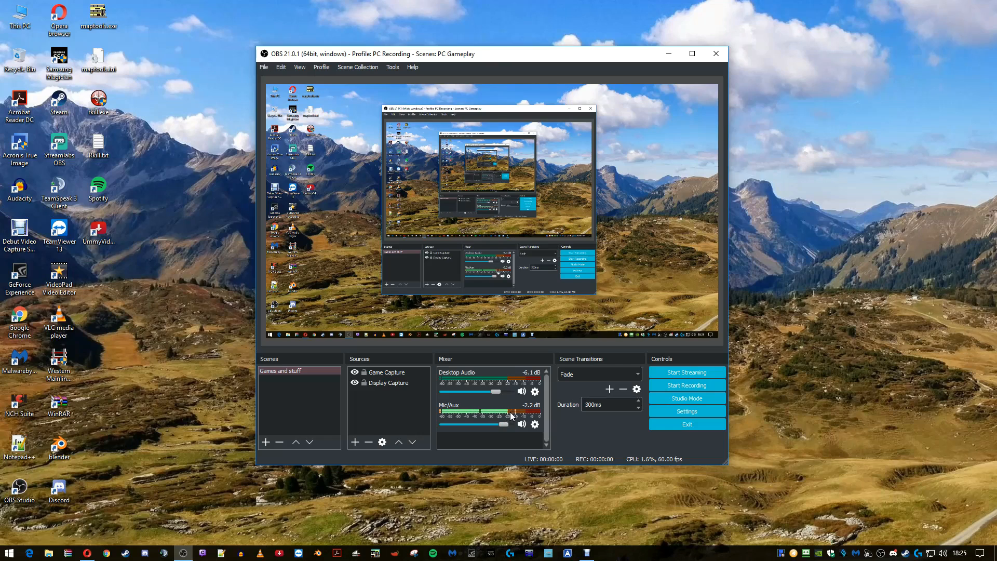
Step: Try Microphone (Realtek High Definition Audio) as the Mic/Aux device and cancel the properties
left_click(535, 425)
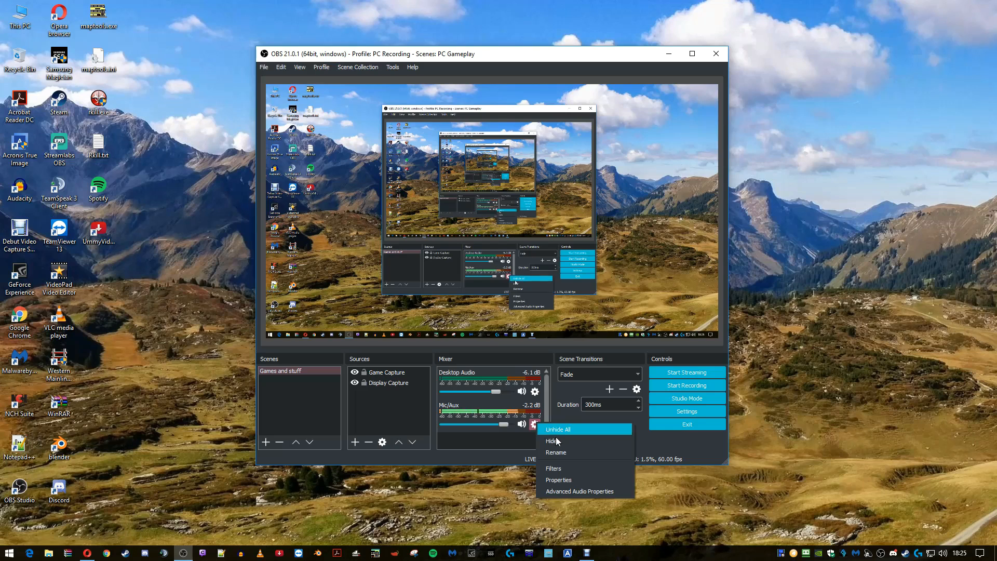
left_click(572, 475)
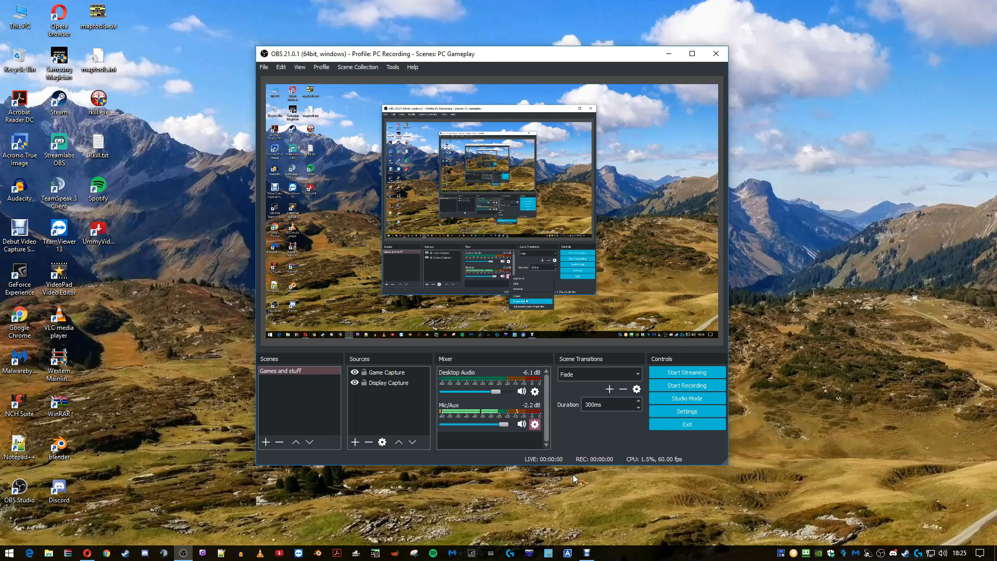
left_click(466, 326)
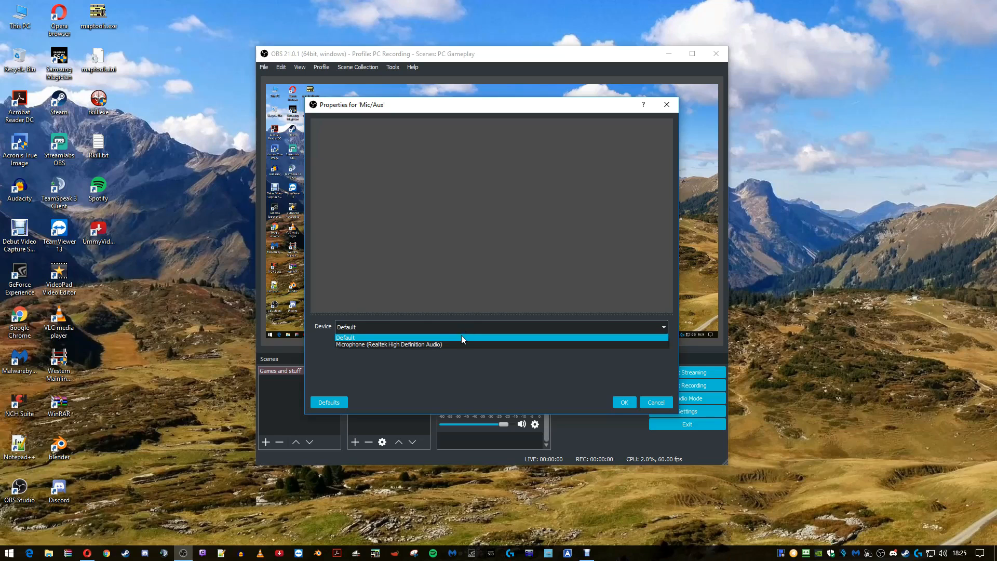
left_click(459, 344)
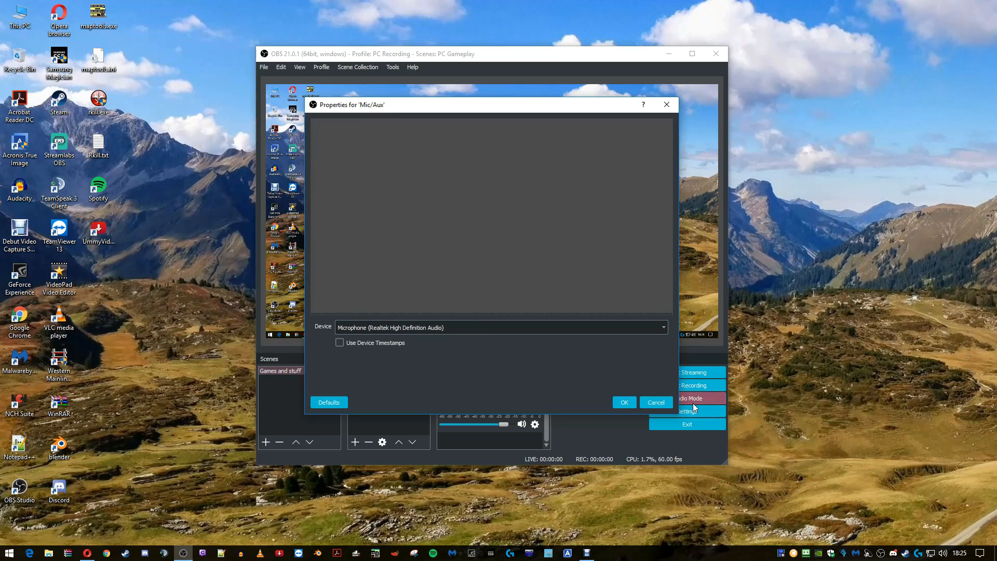
left_click(648, 404)
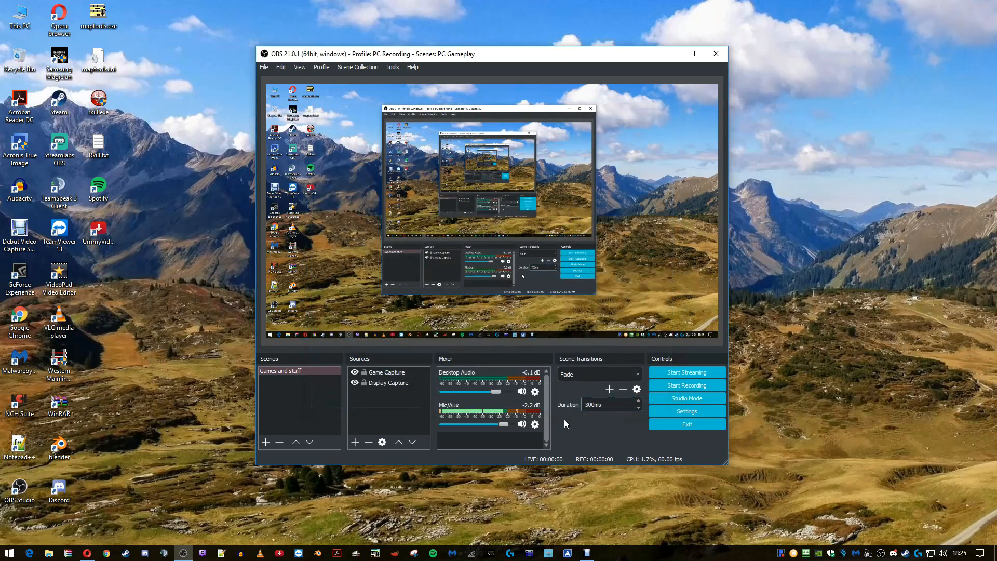
Step: Review the Mic/Aux noise gate settings and the audio filter types that can be added, and close the filters
left_click(535, 424)
left_click(548, 475)
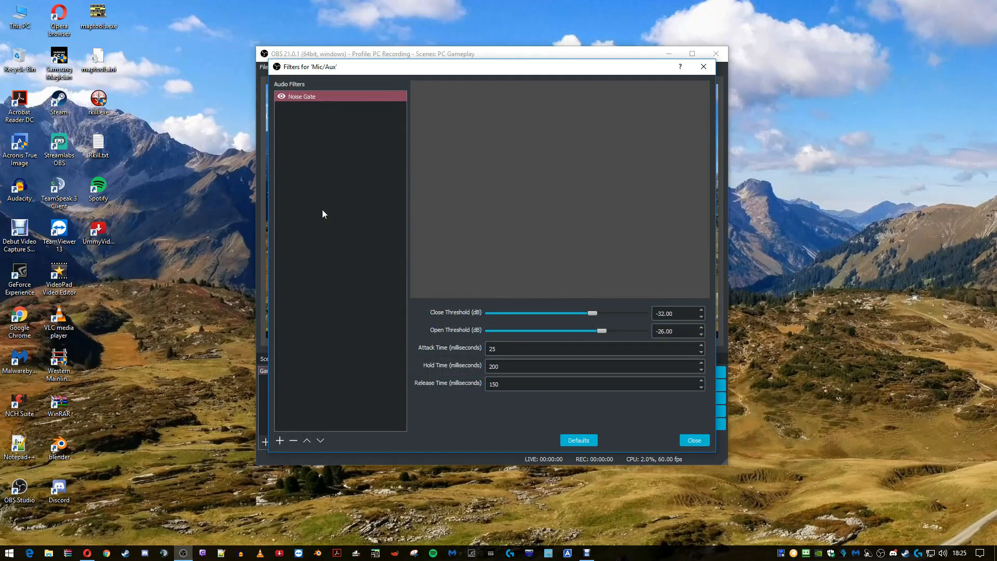
right_click(322, 216)
mouse_move(343, 223)
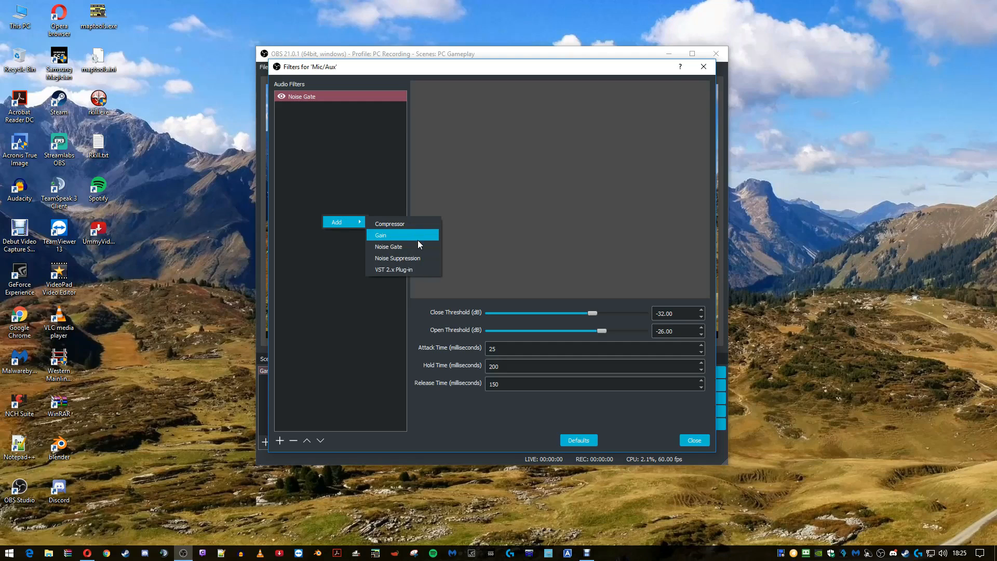
left_click(411, 264)
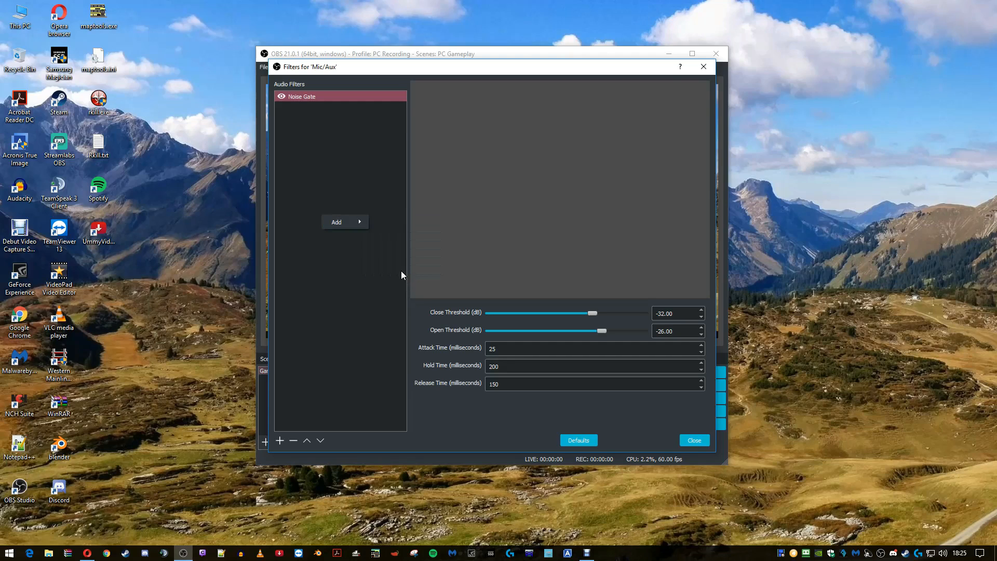
mouse_move(359, 226)
left_click(620, 417)
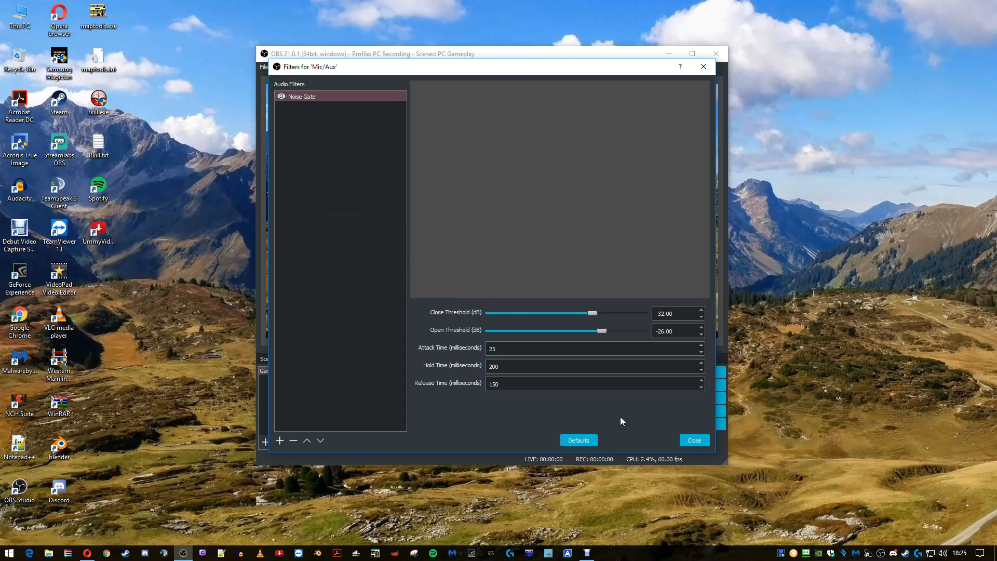
right_click(307, 132)
mouse_move(314, 139)
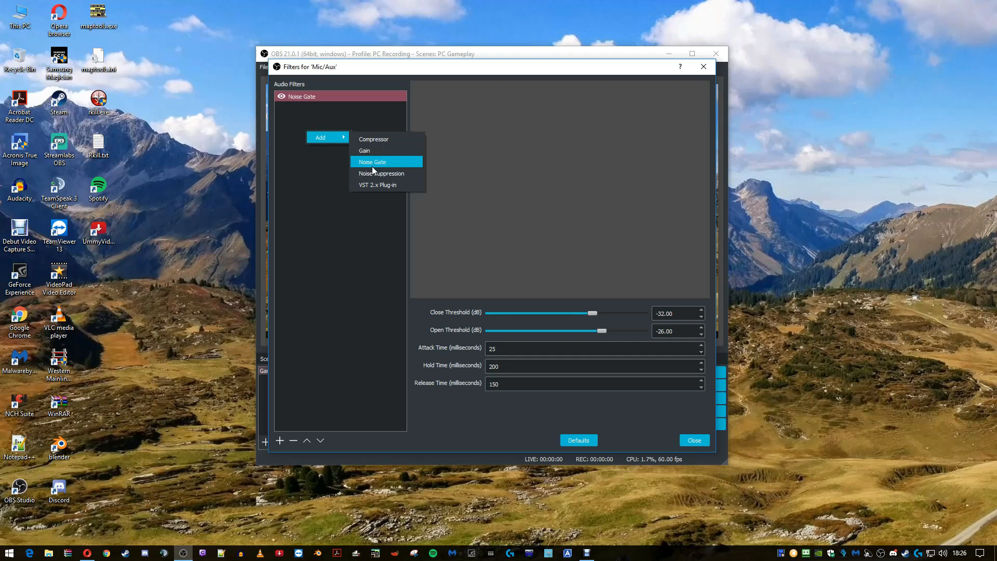
left_click(696, 446)
left_click(696, 445)
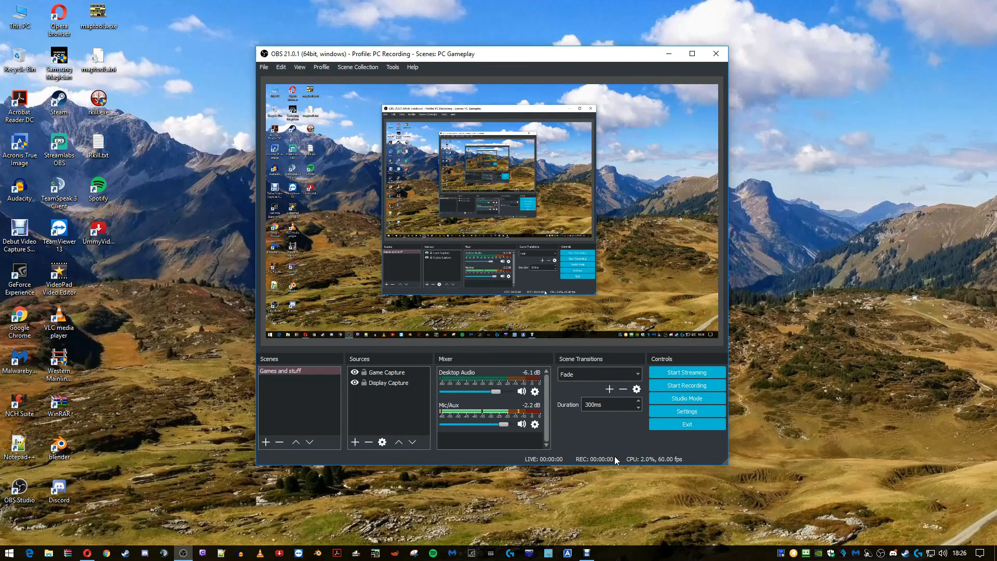
Step: Create a Video Capture Device source under its default name and look through its device, resolution, format and audio options
right_click(389, 400)
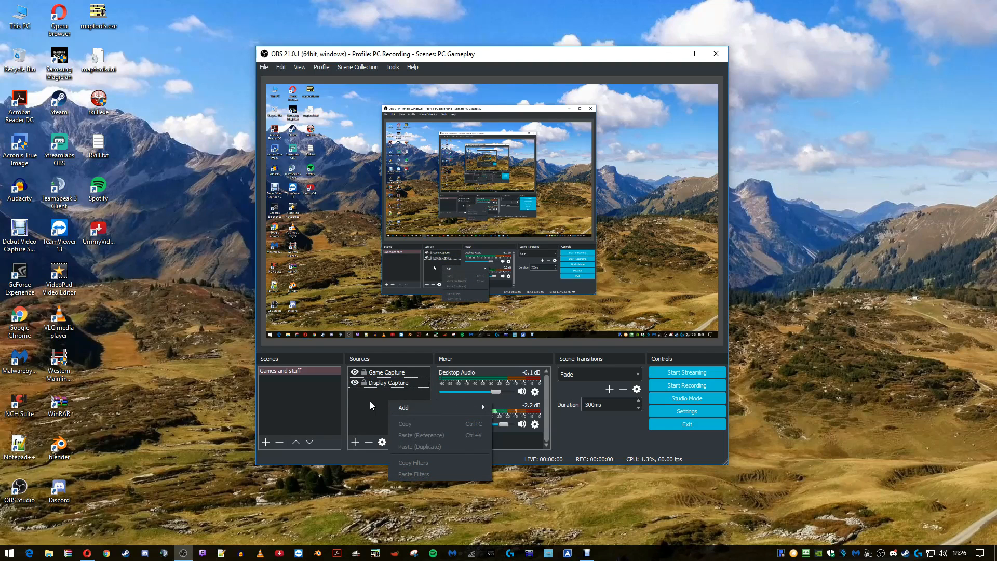
mouse_move(411, 406)
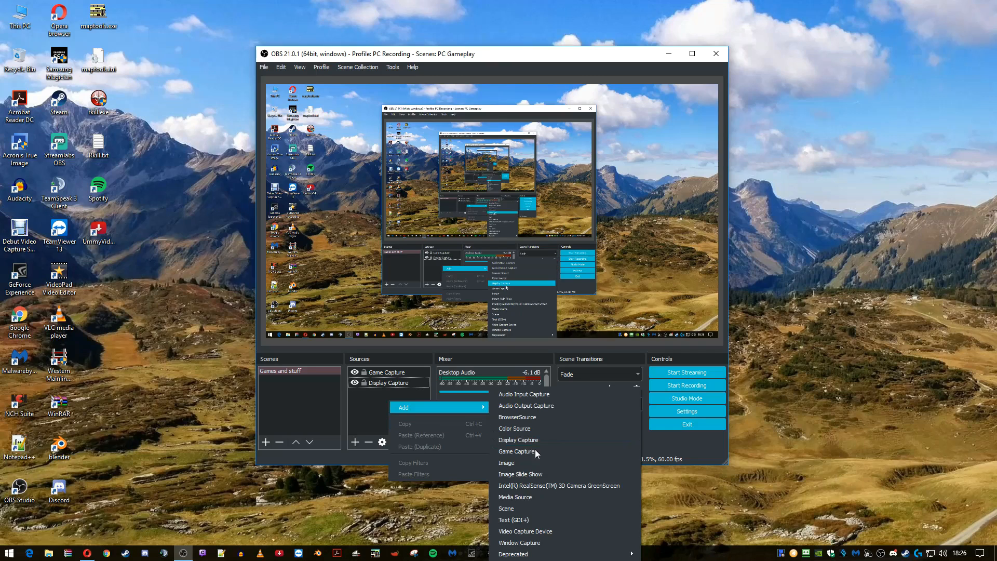
left_click(537, 528)
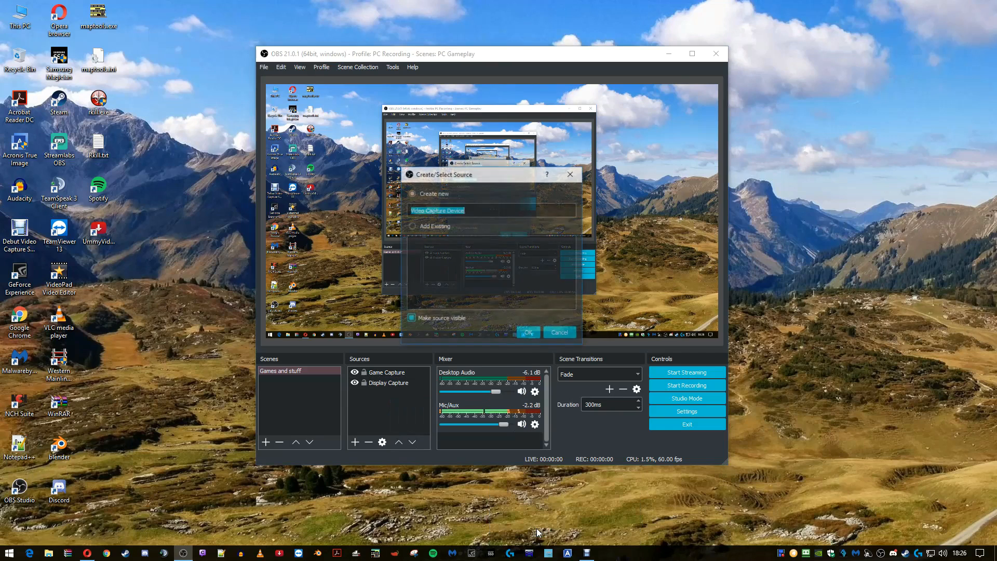
left_click(526, 337)
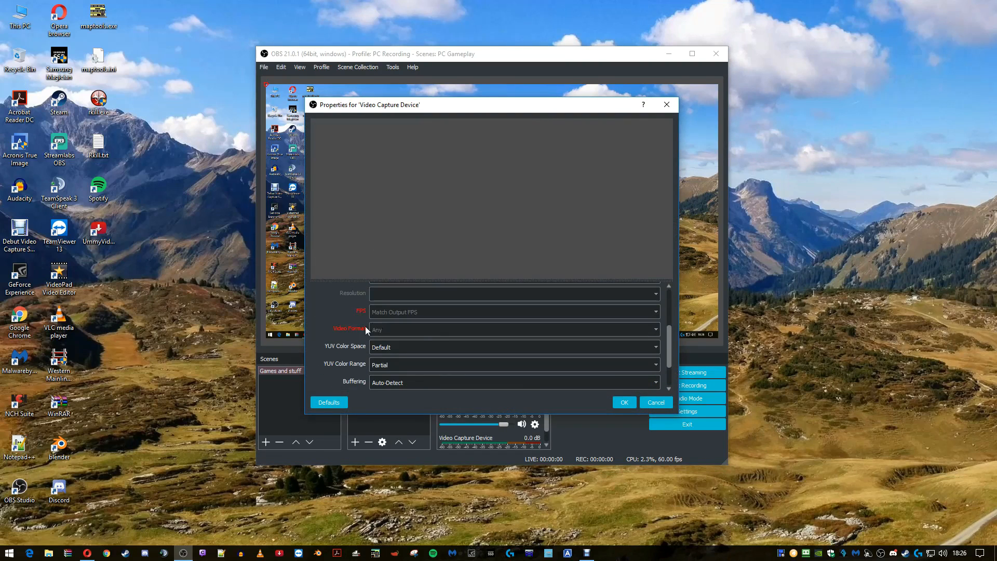
scroll(348, 336, "down", 2)
scroll(347, 337, "up", 1)
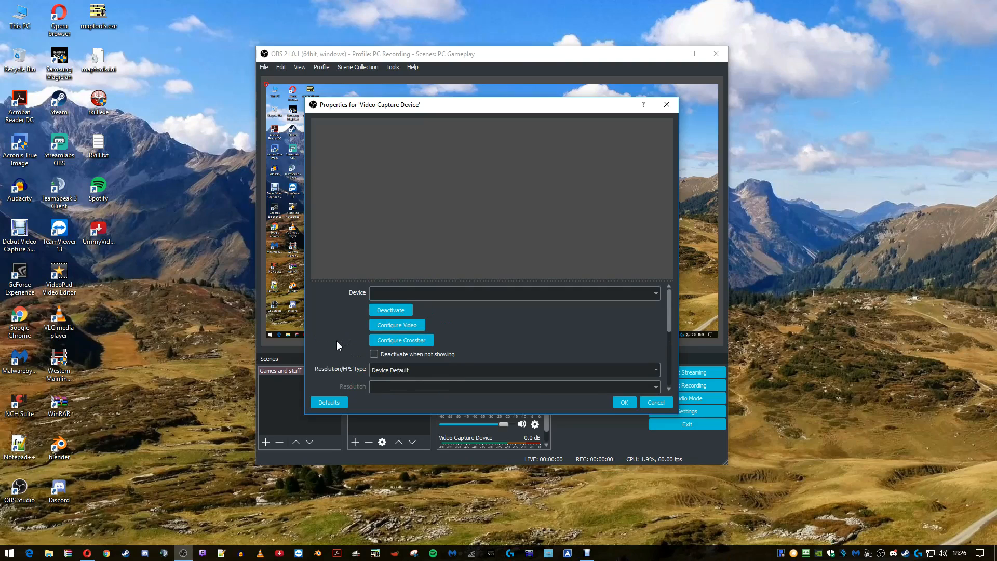
scroll(337, 342, "down", 3)
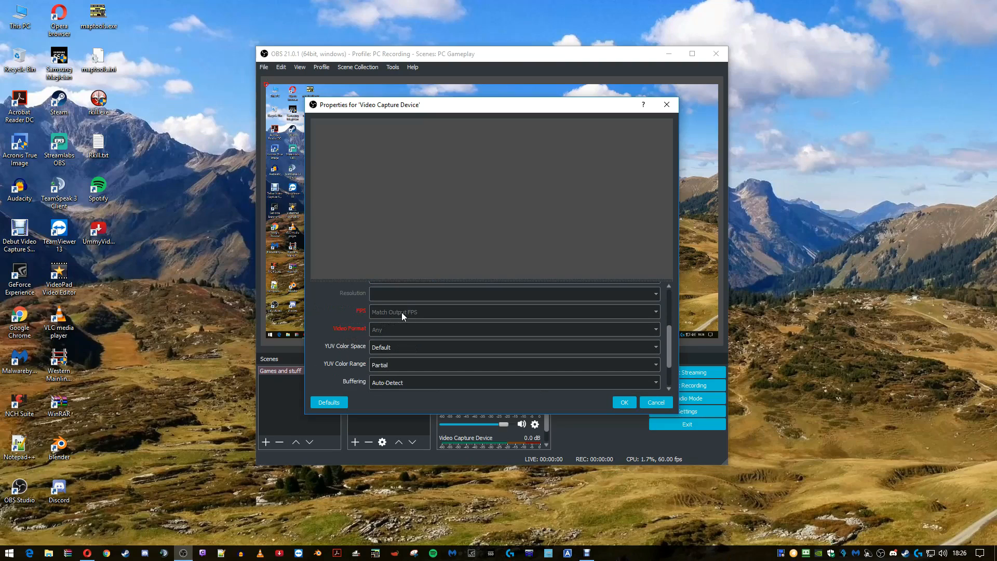
scroll(393, 360, "down", 1)
scroll(345, 379, "up", 3)
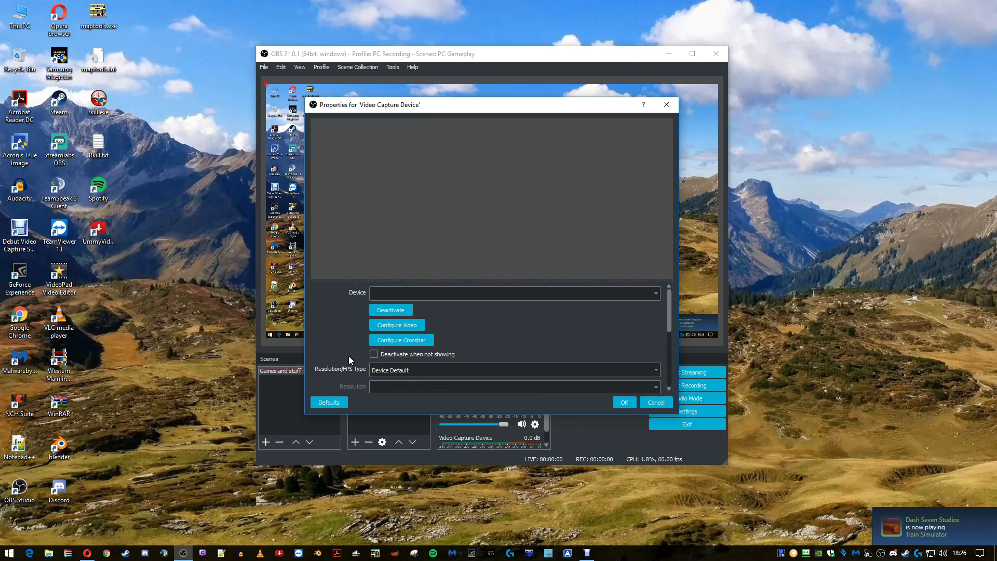
scroll(671, 336, "down", 5)
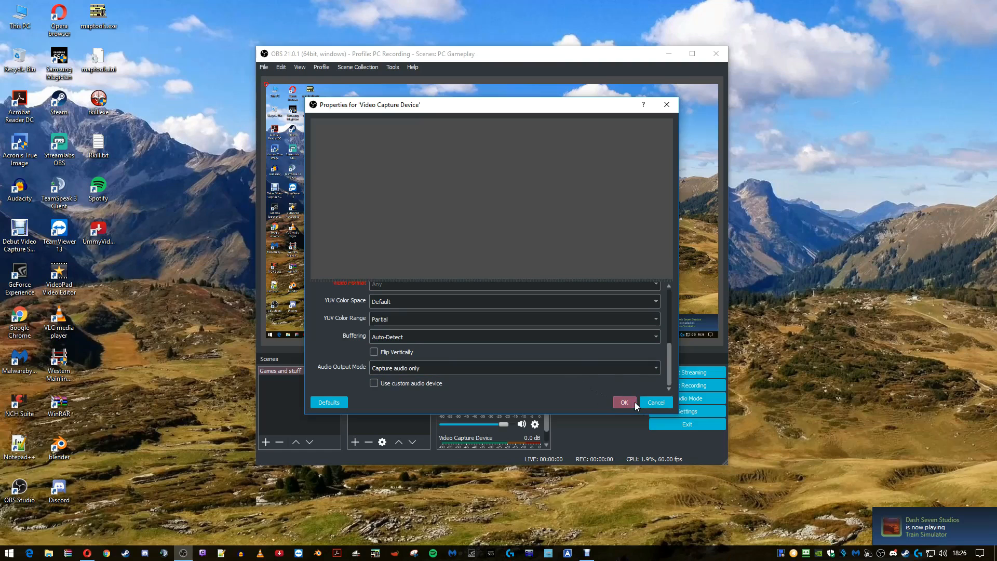
Step: Cancel the Video Capture Device properties and remove that source from the scene
left_click(656, 401)
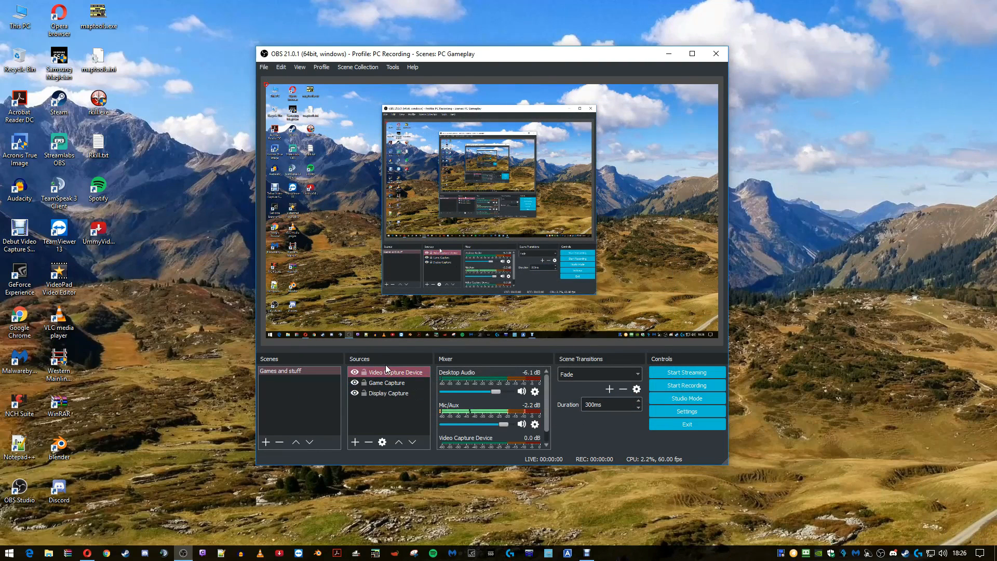
key("Delete")
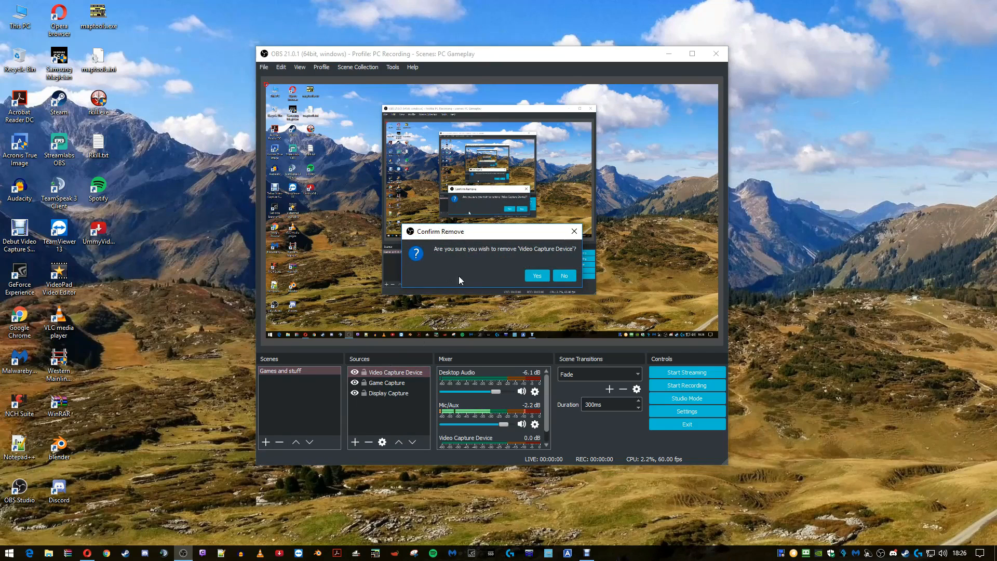
left_click(536, 276)
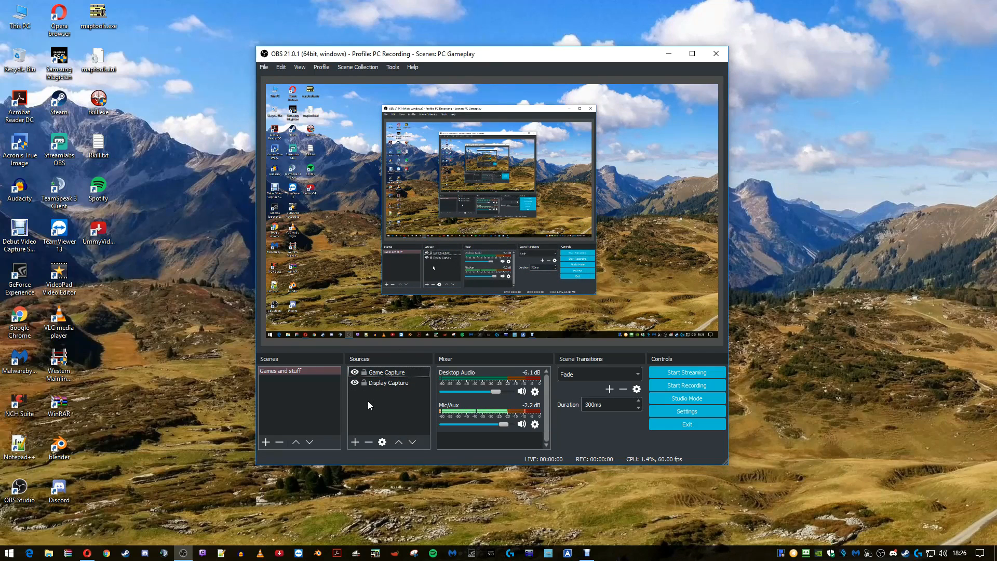